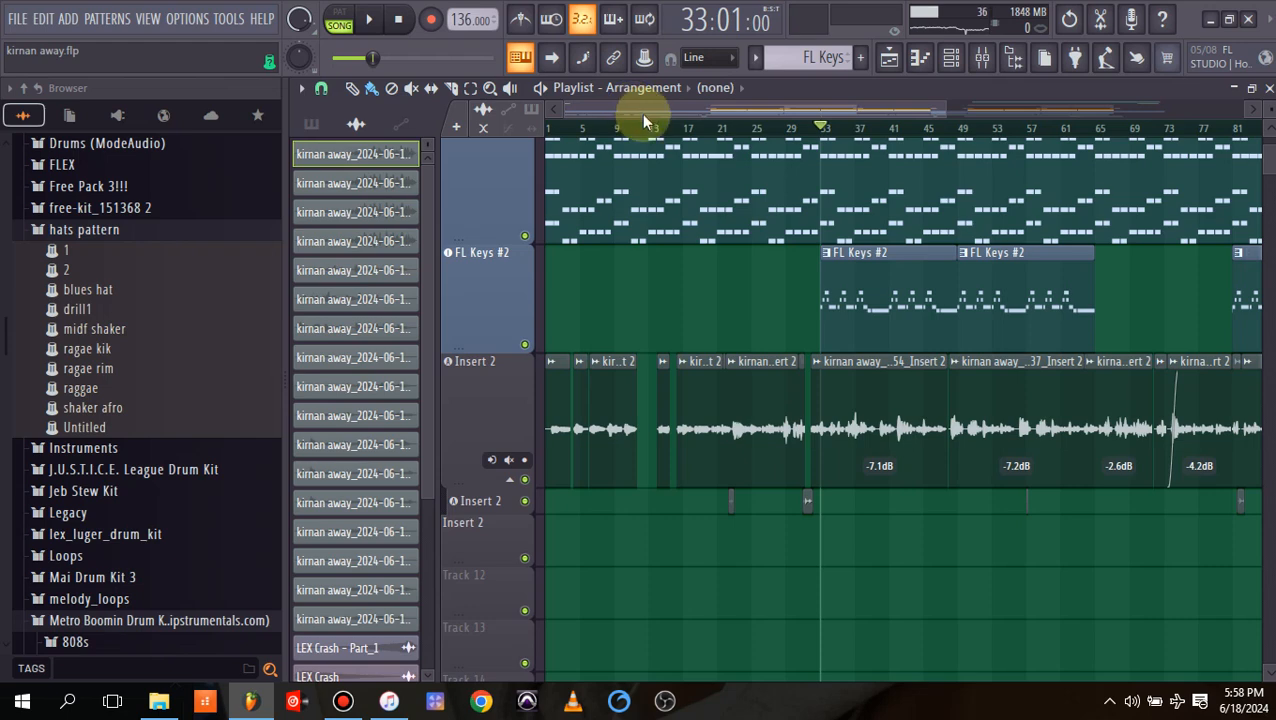
Examine the playlist arrangement from the upper instrument tracks down to the Insert 2 vocal clips
scroll(703, 290, "up", 5)
scroll(710, 273, "up", 1)
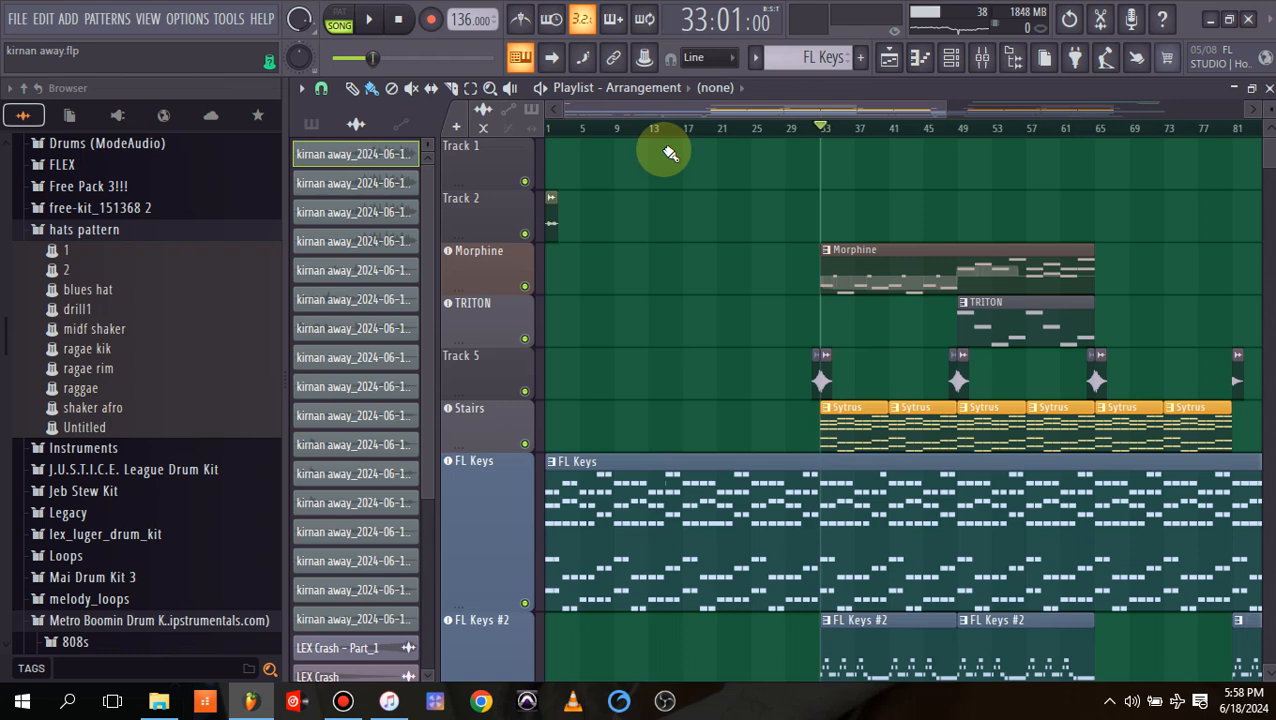
scroll(705, 380, "down", 6)
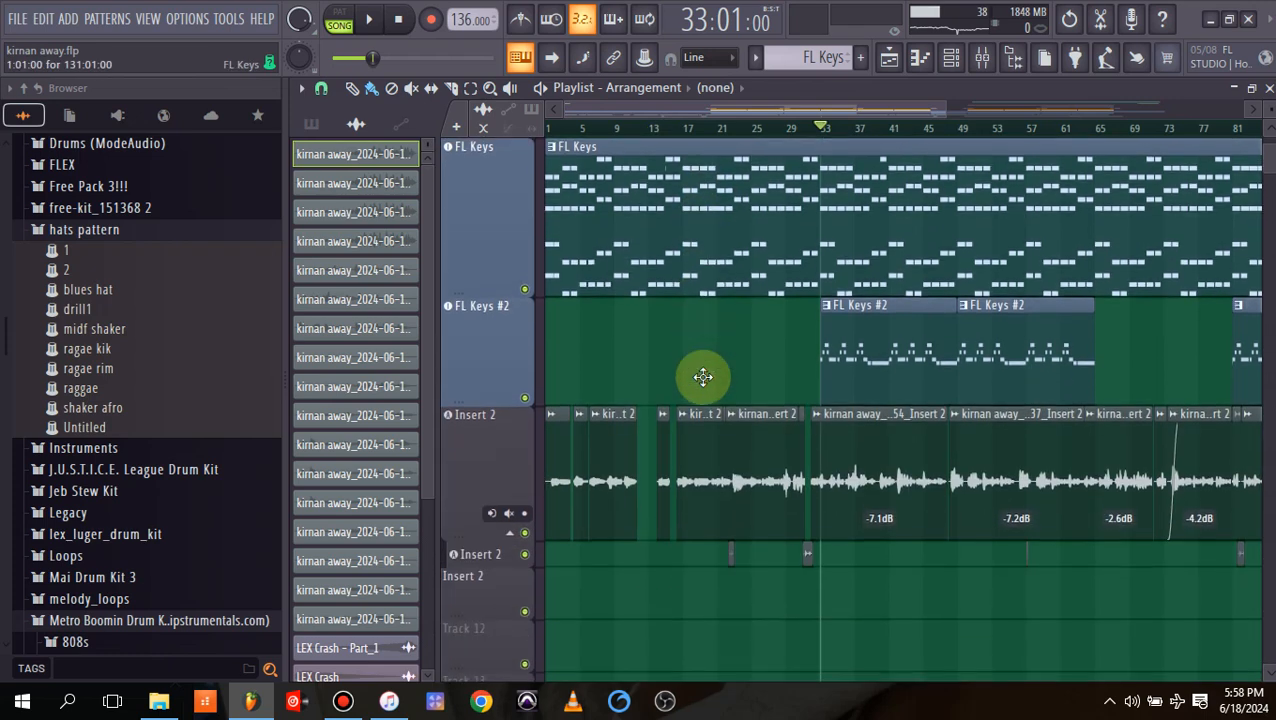
scroll(621, 205, "up", 3)
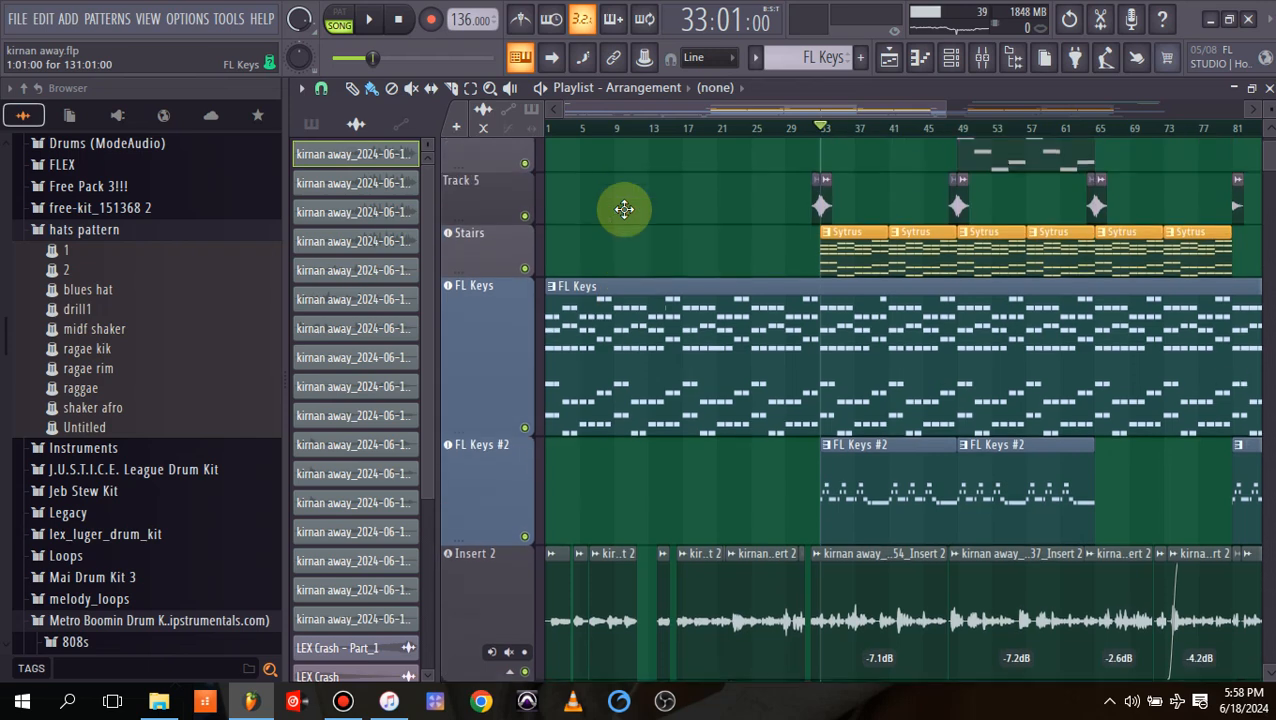
scroll(666, 205, "up", 3)
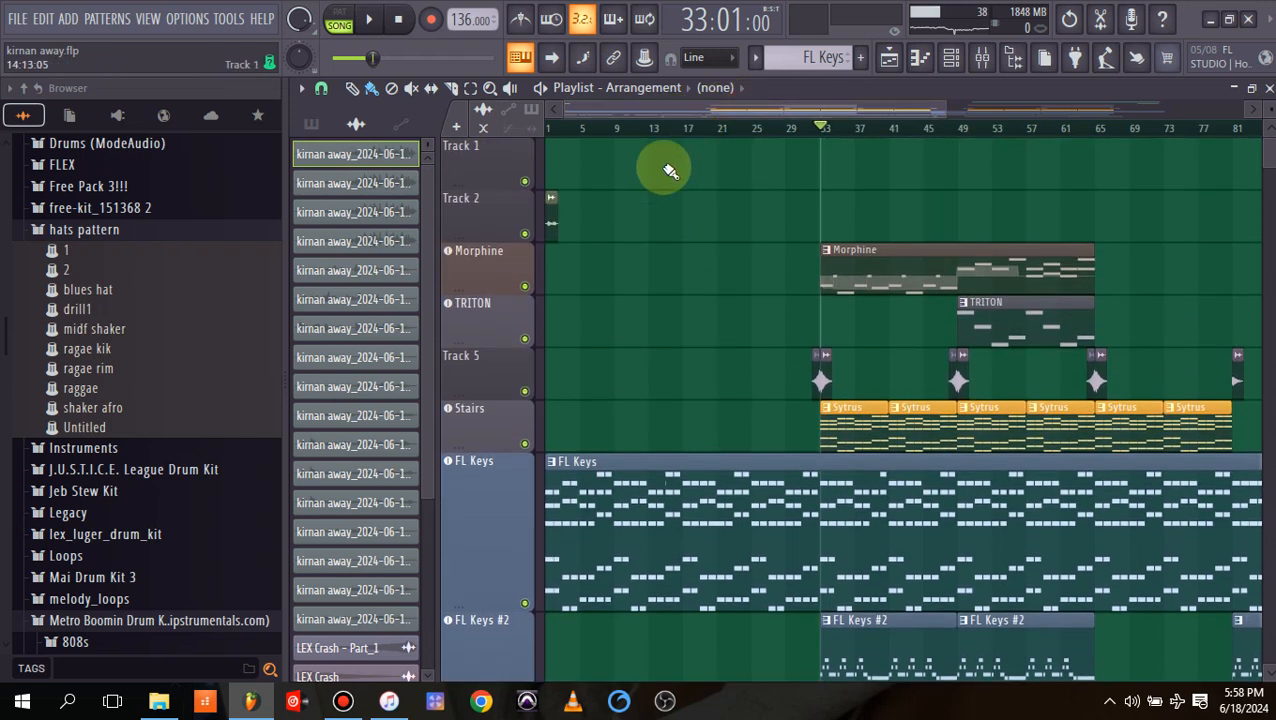
left_click(990, 58)
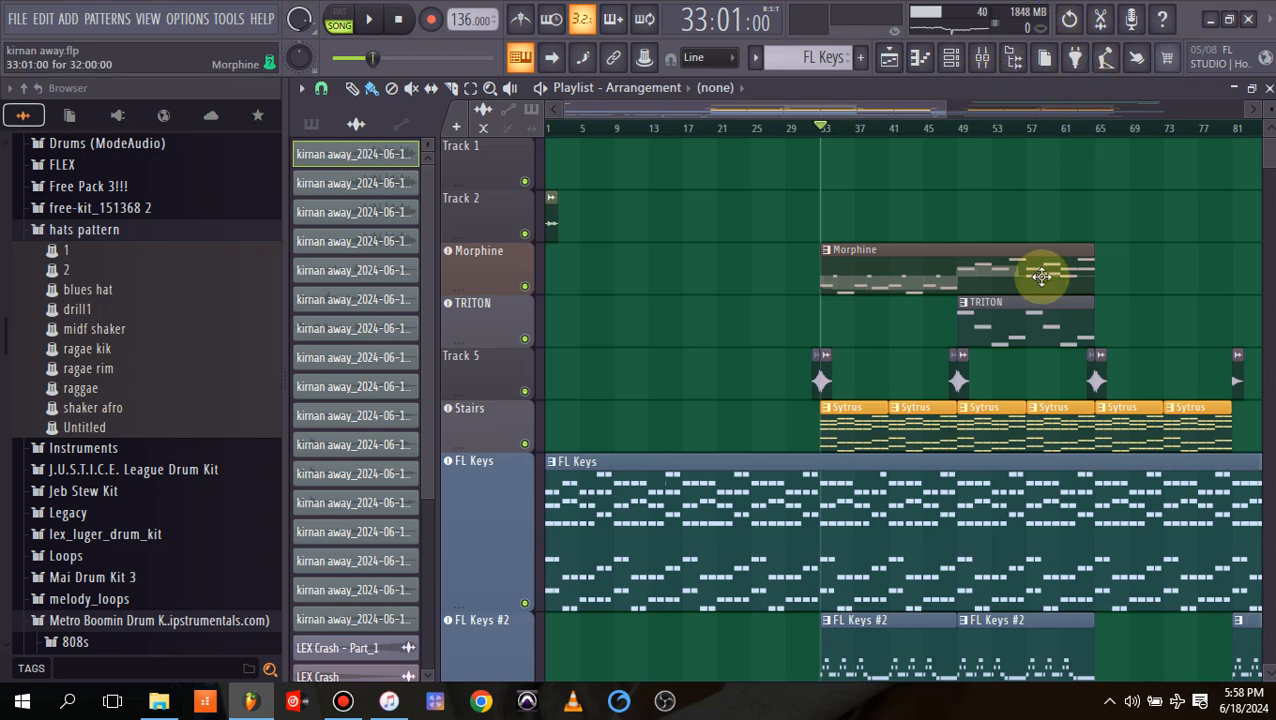
scroll(712, 484, "down", 3)
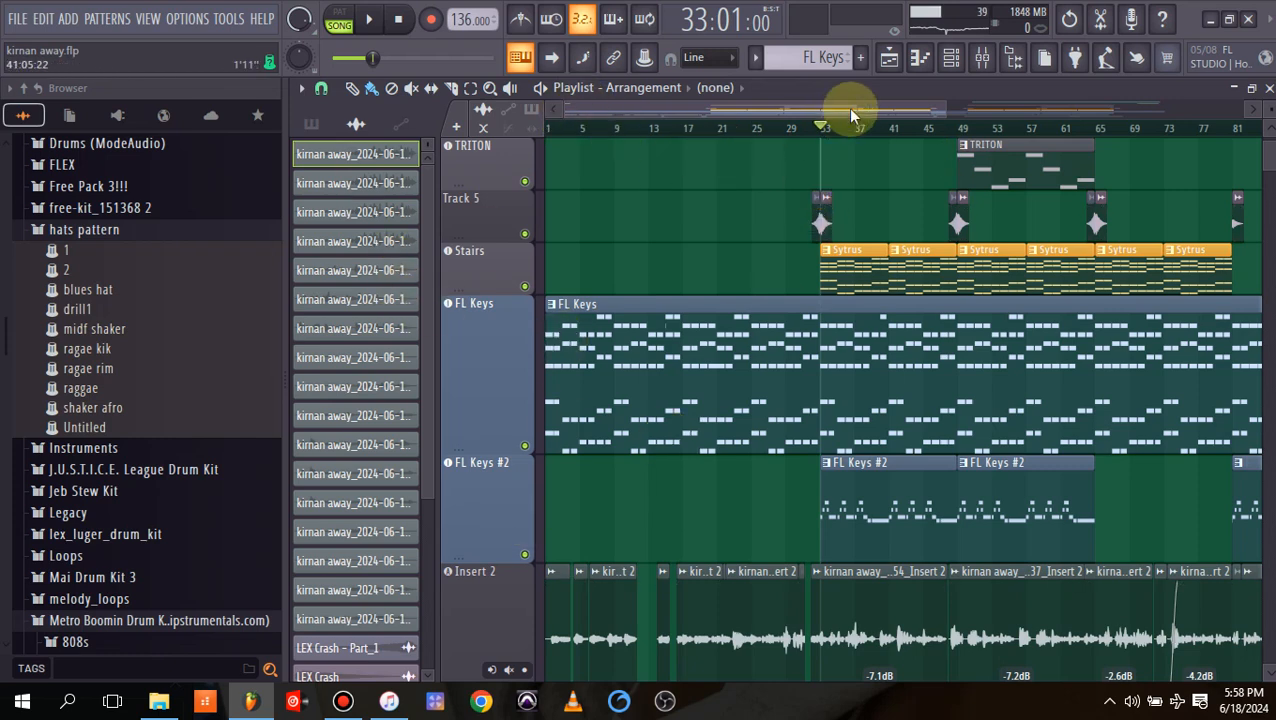
Play the song from bar 33 while checking the mixer levels and the playlist, and stop playback
left_click(982, 57)
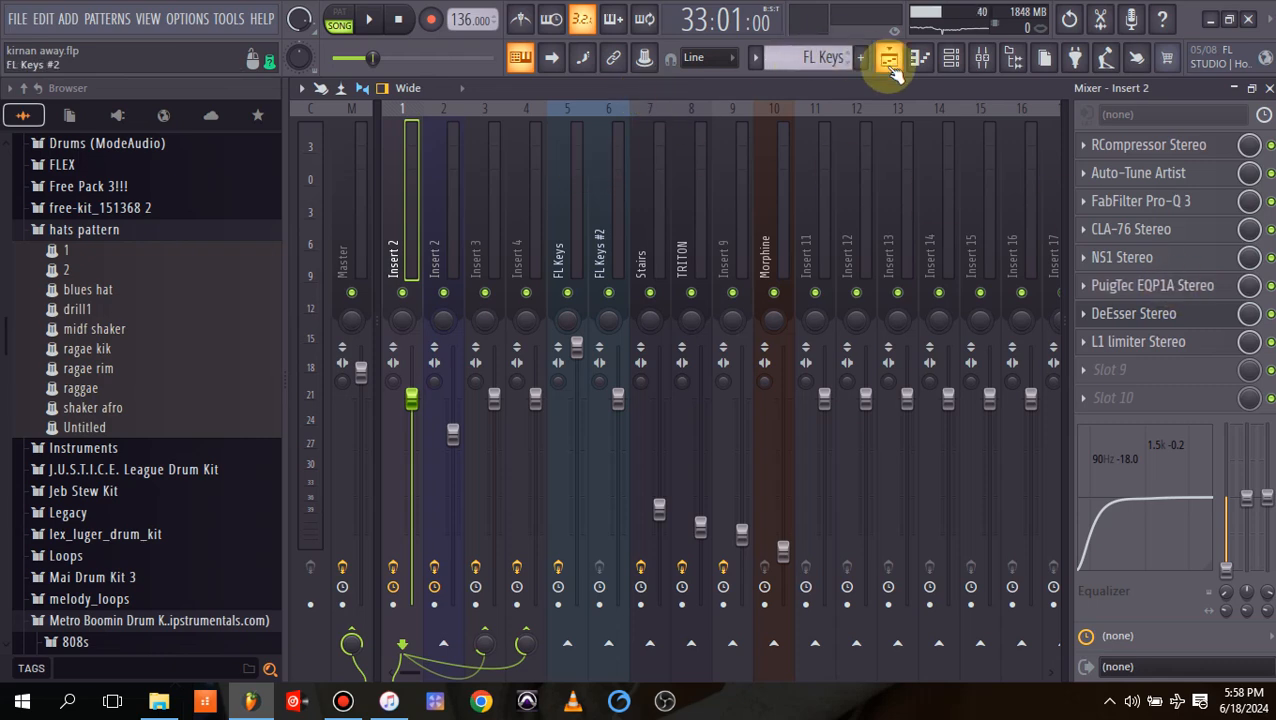
left_click(368, 20)
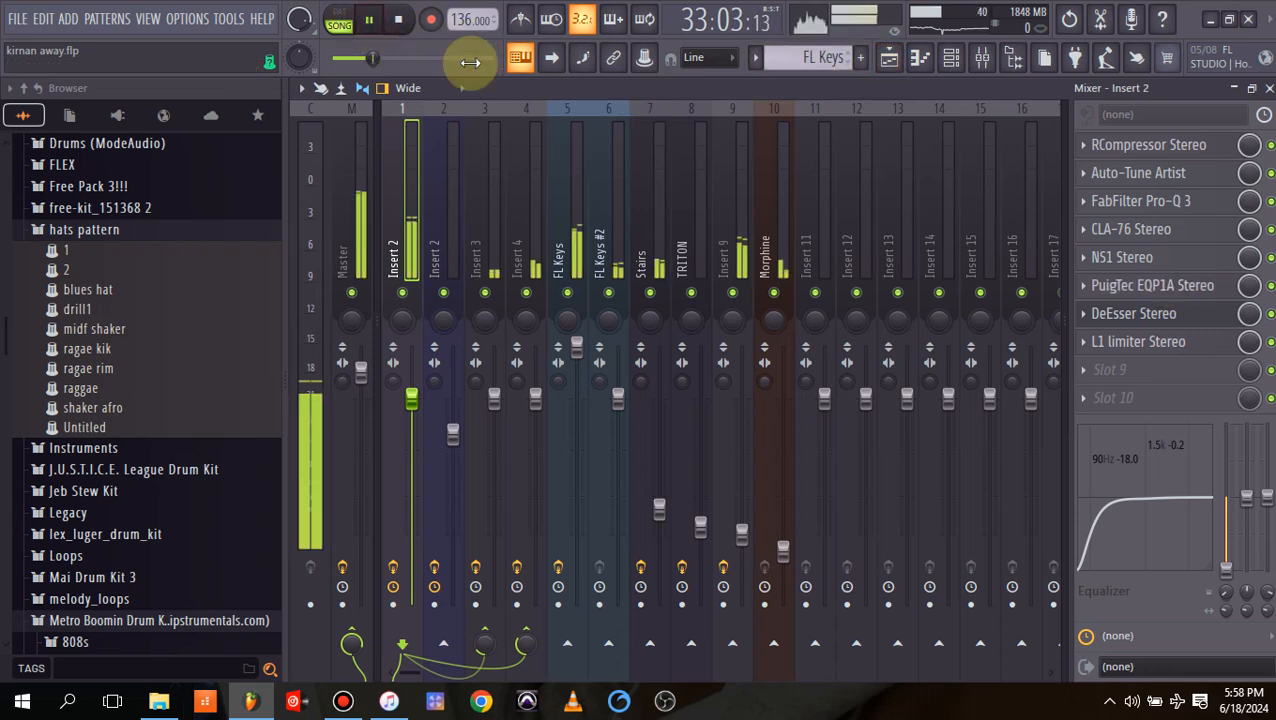
left_click(889, 57)
scroll(930, 381, "down", 3)
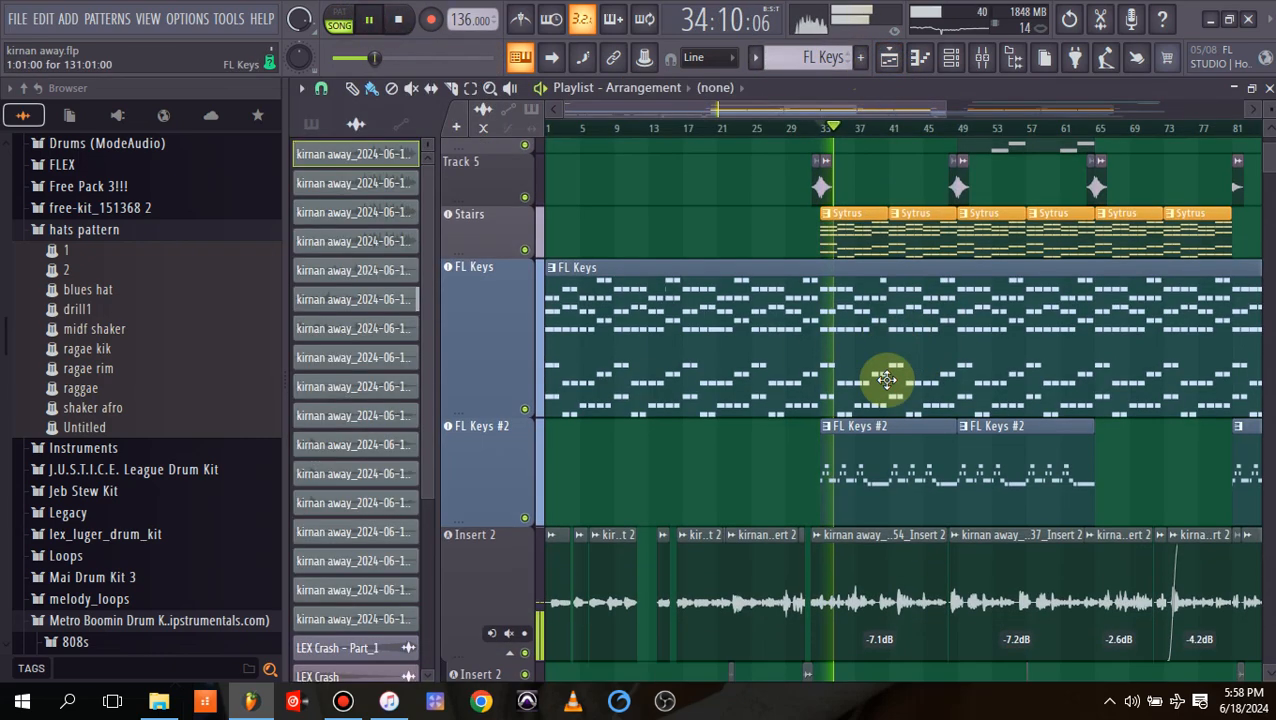
left_click(983, 58)
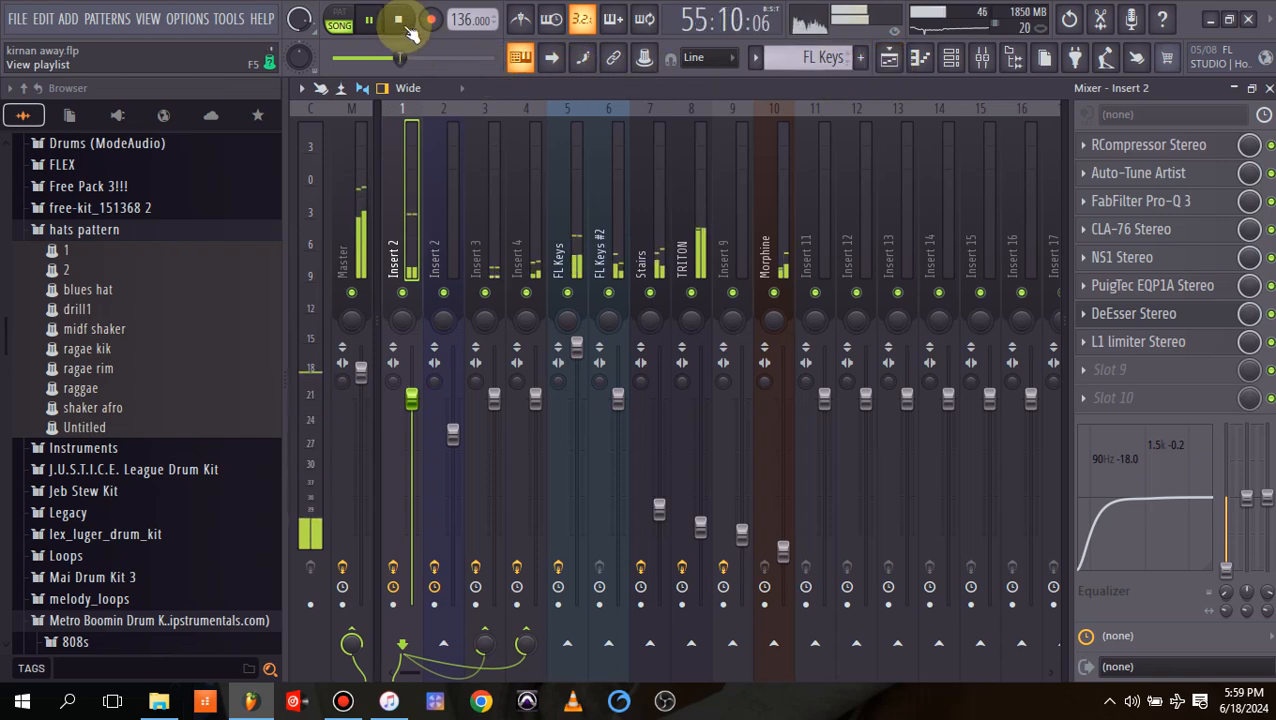
left_click(398, 19)
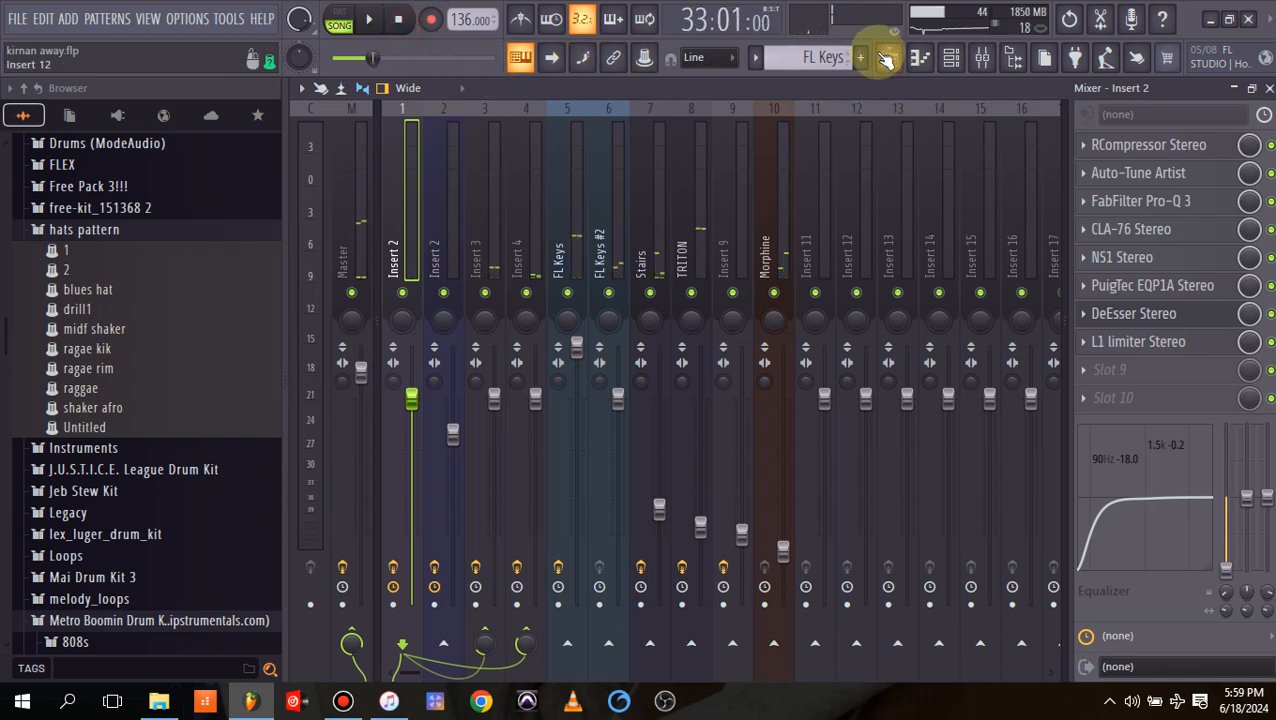
Place the playlist's playback position at bar 30, just before the hook section
left_click(890, 59)
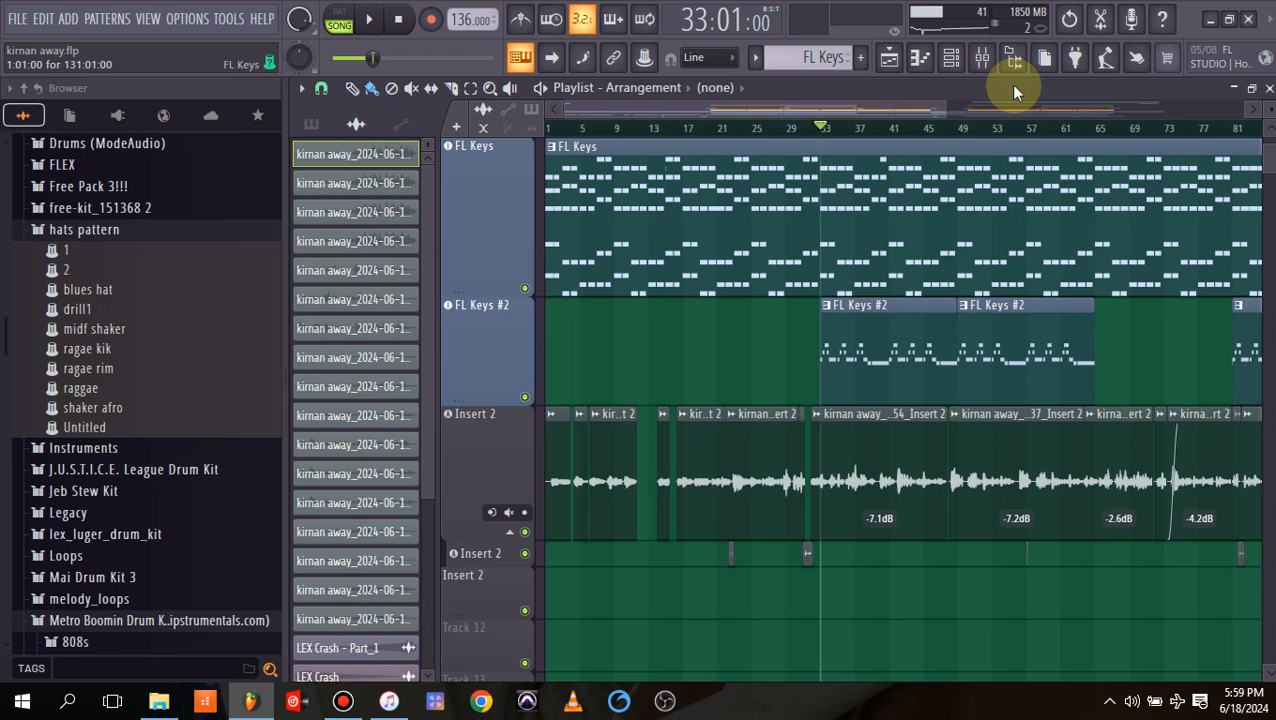
left_click(985, 62)
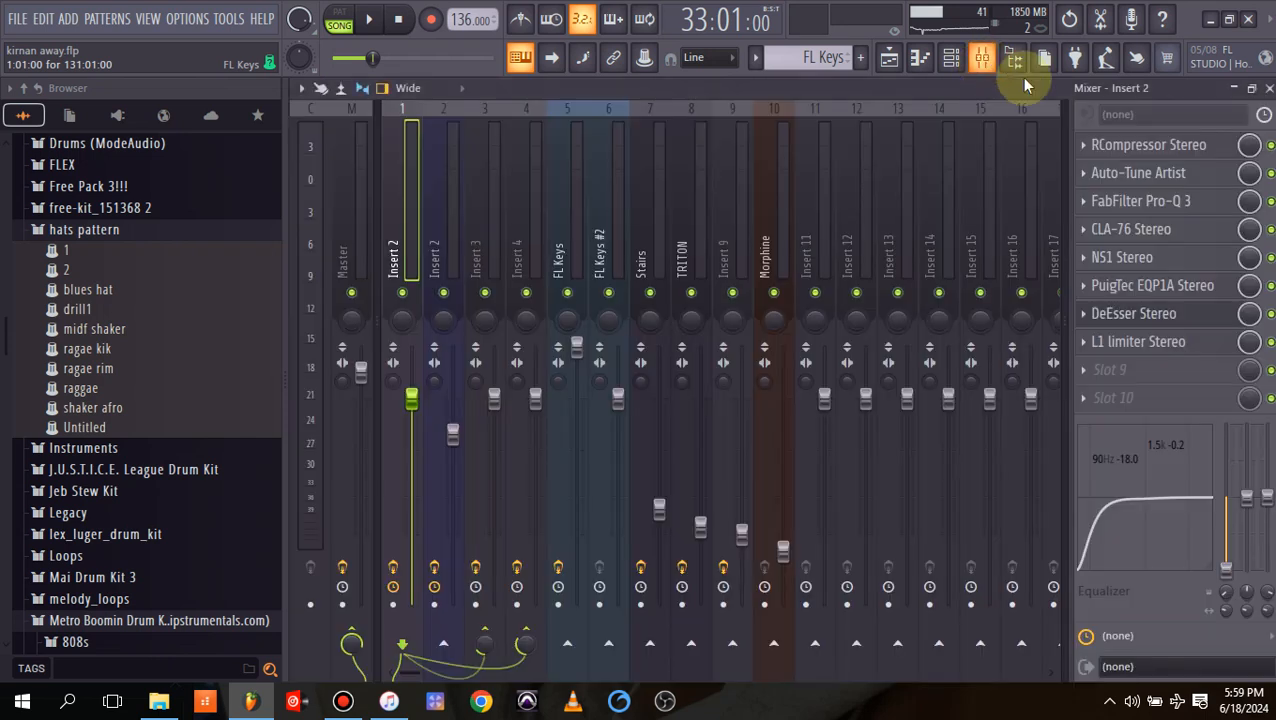
left_click(886, 58)
left_click(796, 130)
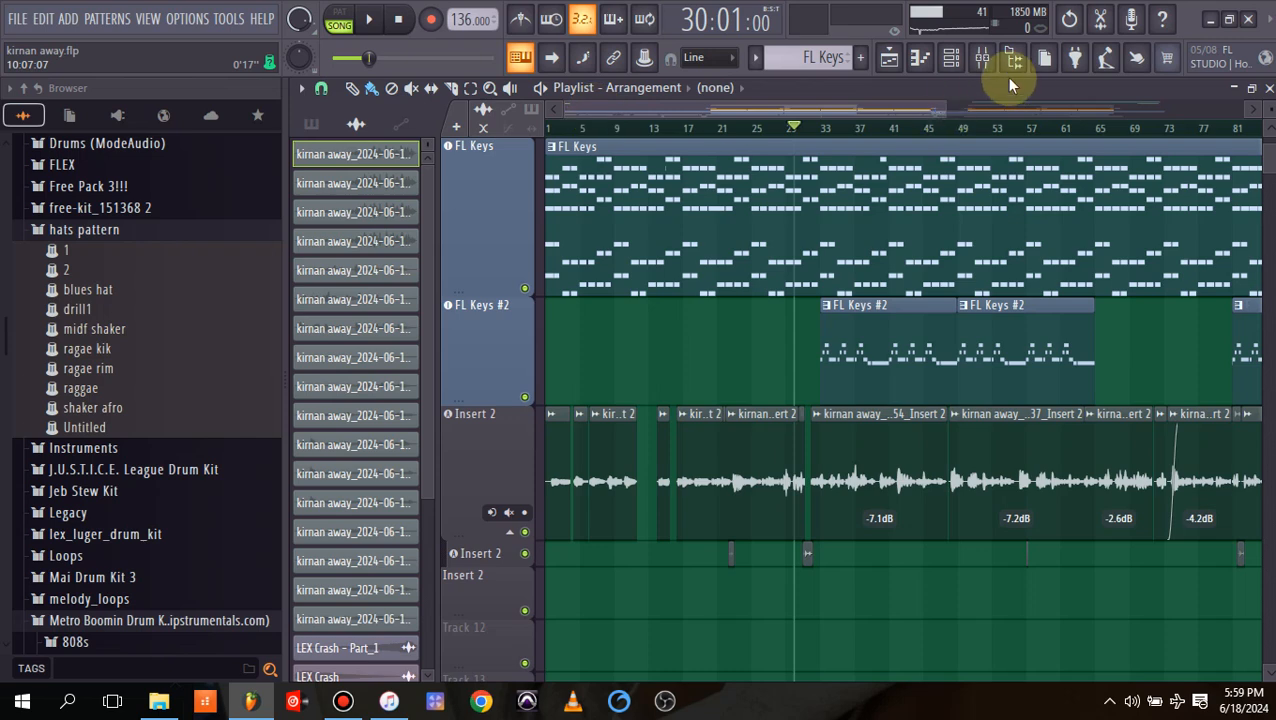
Solo the vocal on mixer track 1, mute its Insert 3 and Insert 4 sends, and briefly play it back
left_click(984, 57)
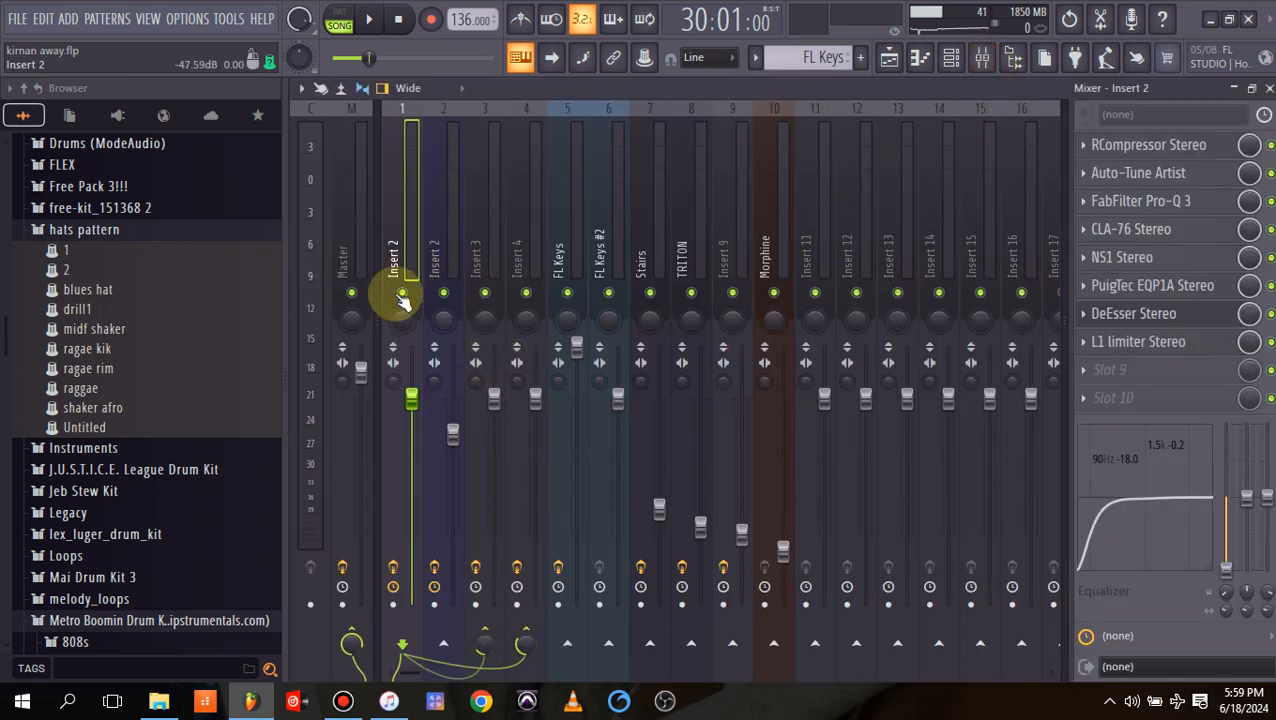
right_click(401, 293)
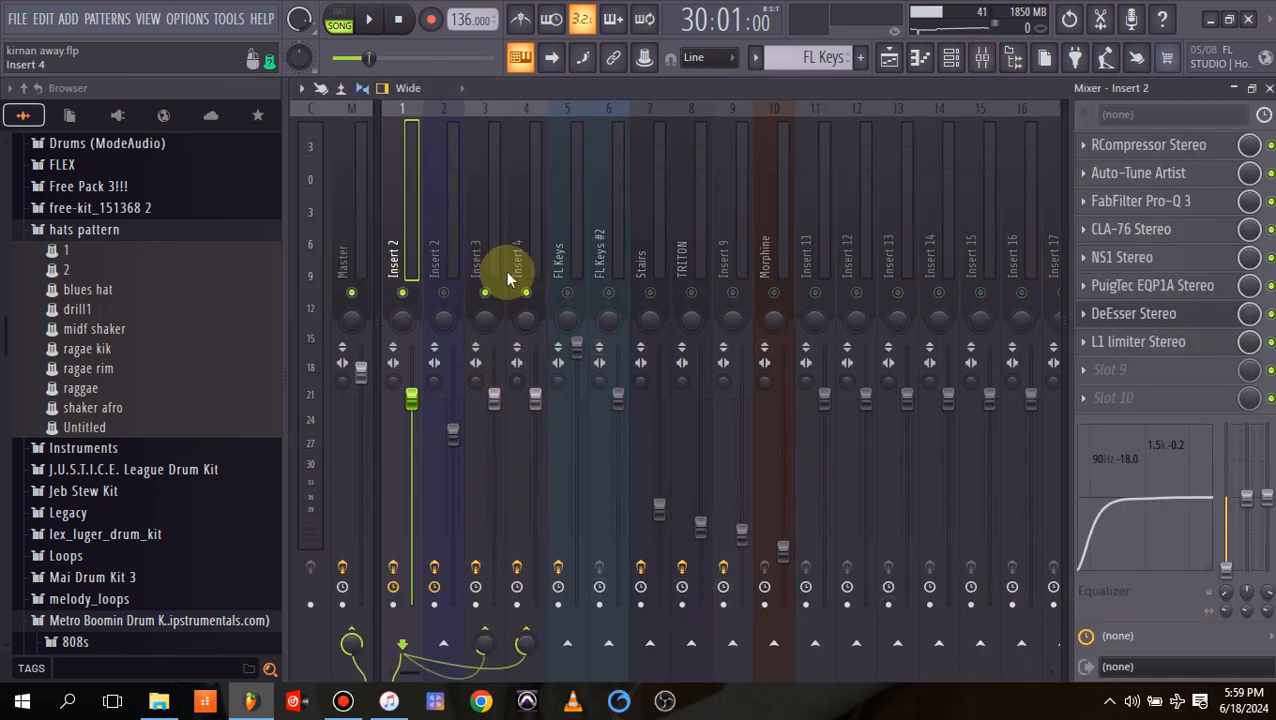
left_click(485, 292)
left_click(526, 292)
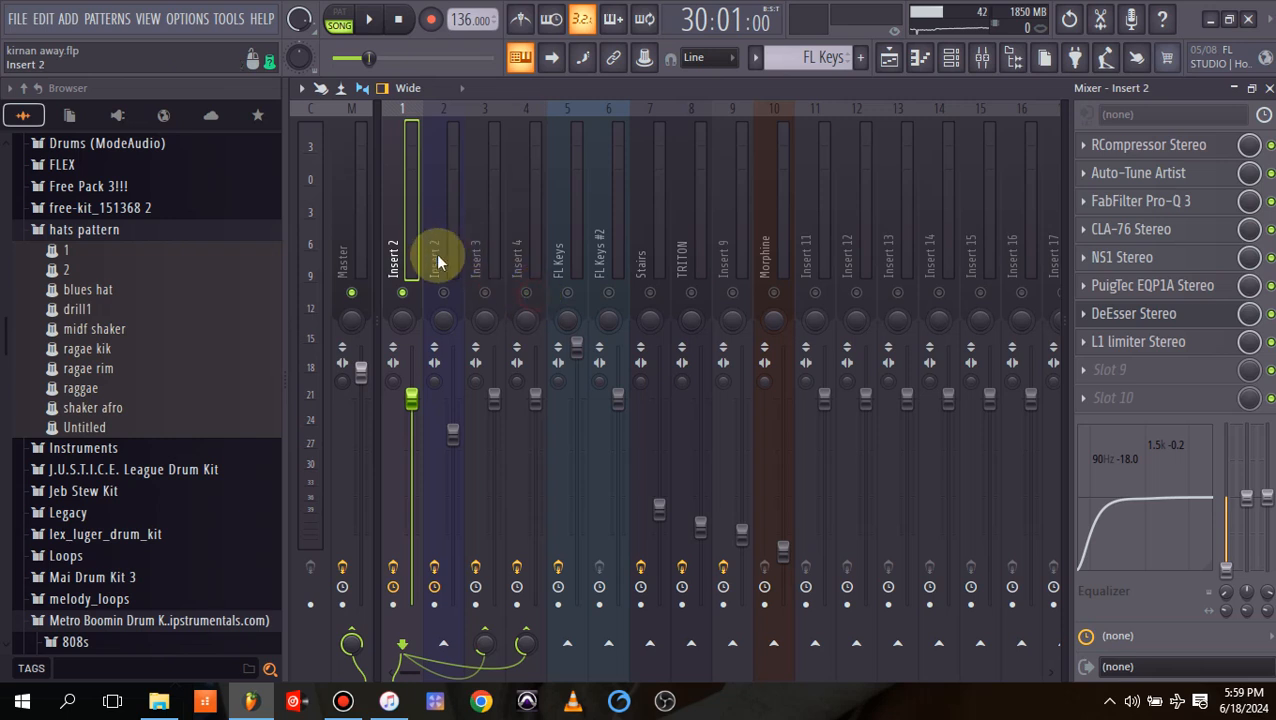
key("space")
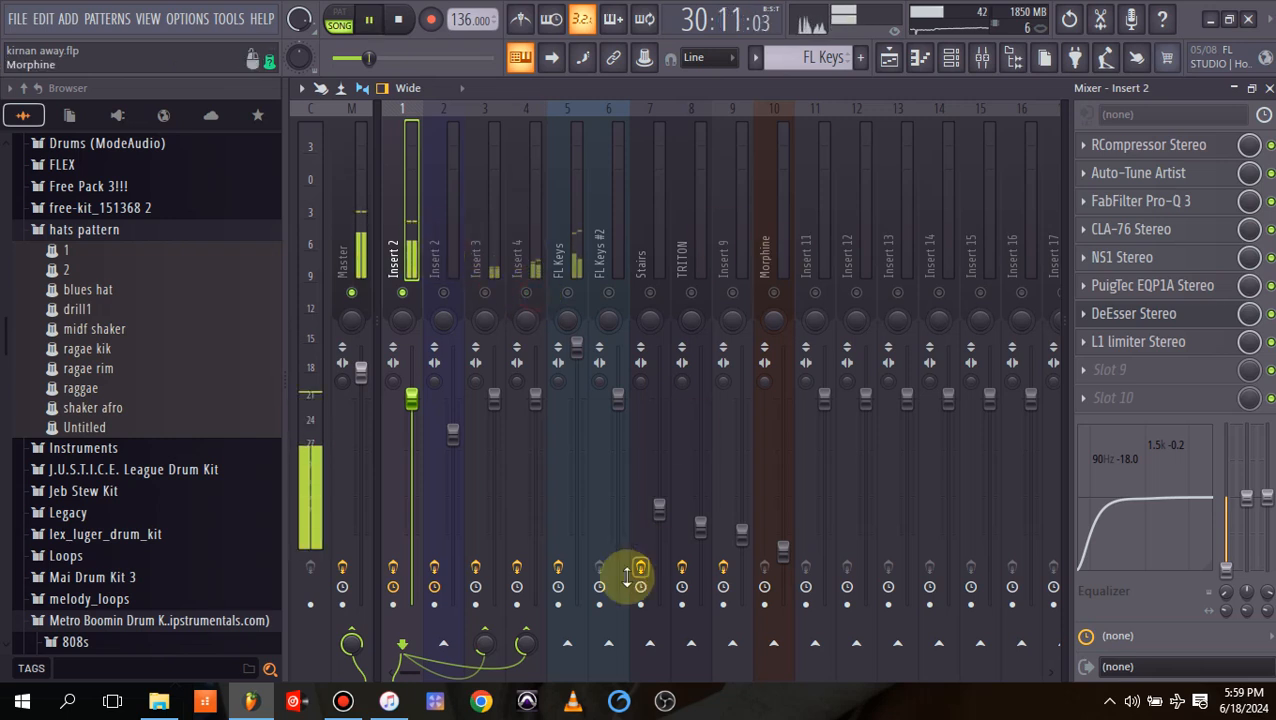
key("space")
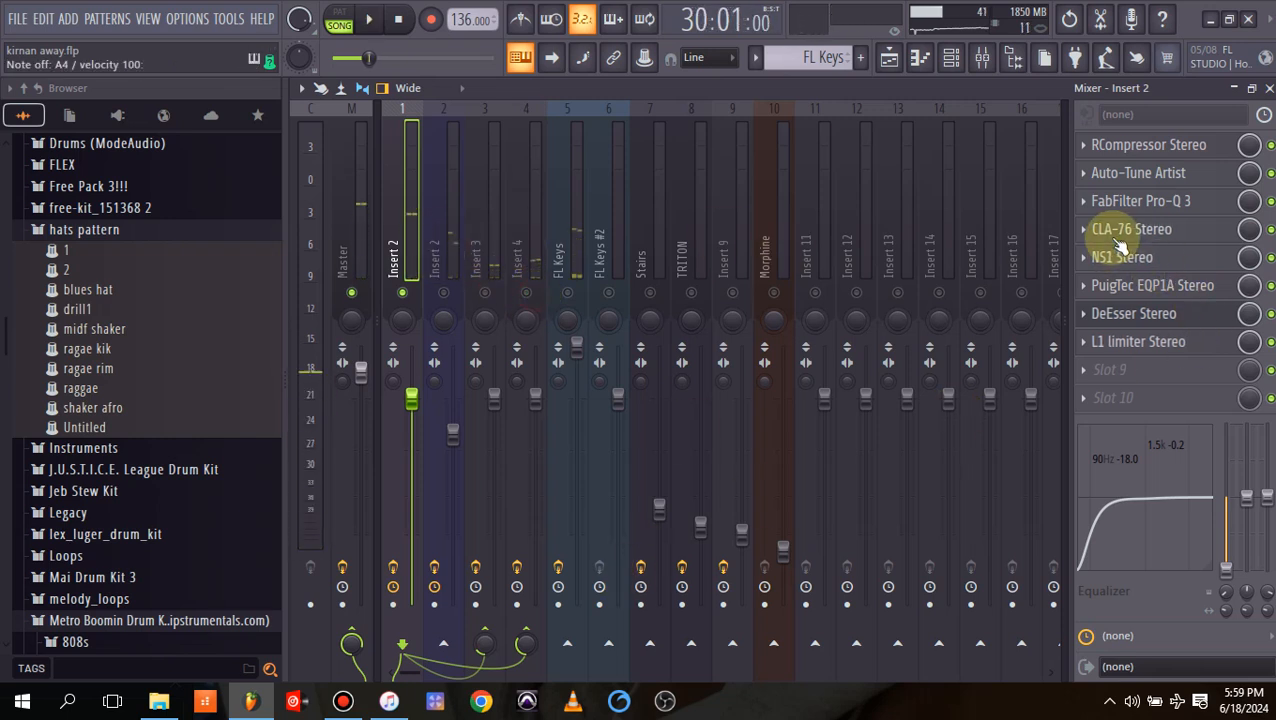
Set the ratio of the vocal track's RCompressor to 2.05 and close the plugin
left_click(1150, 144)
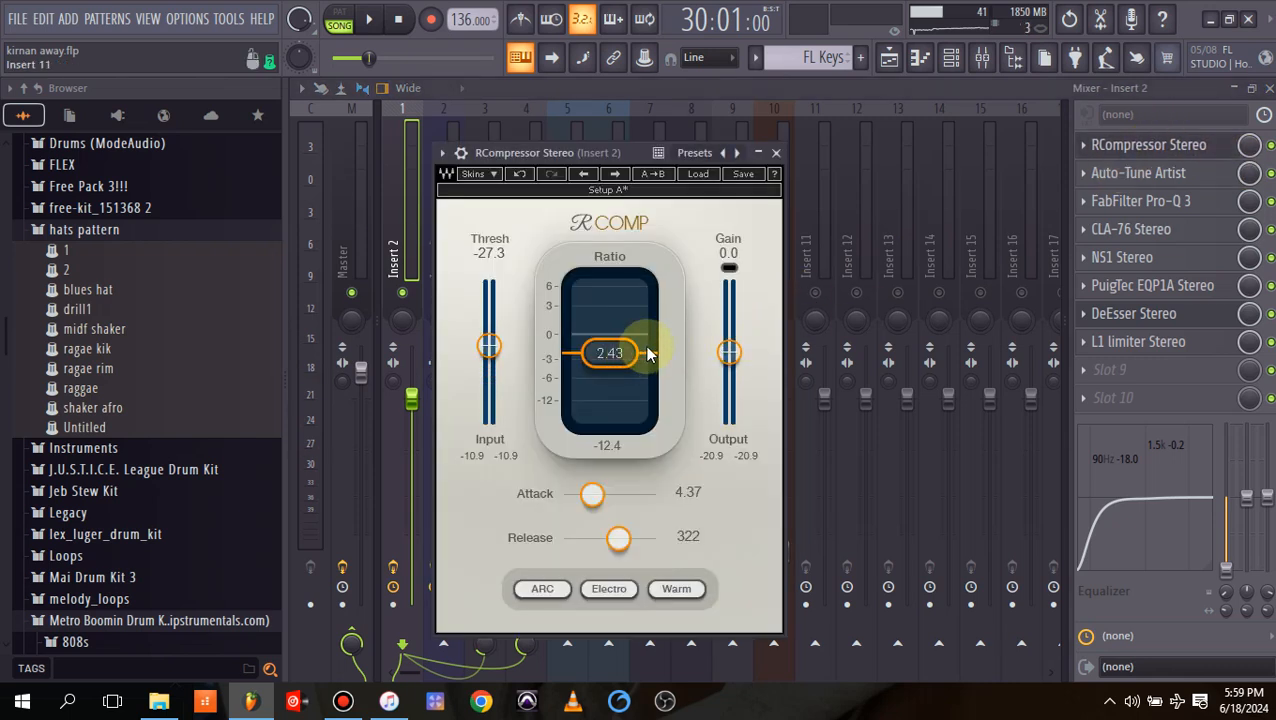
left_click_drag(640, 358, 610, 348)
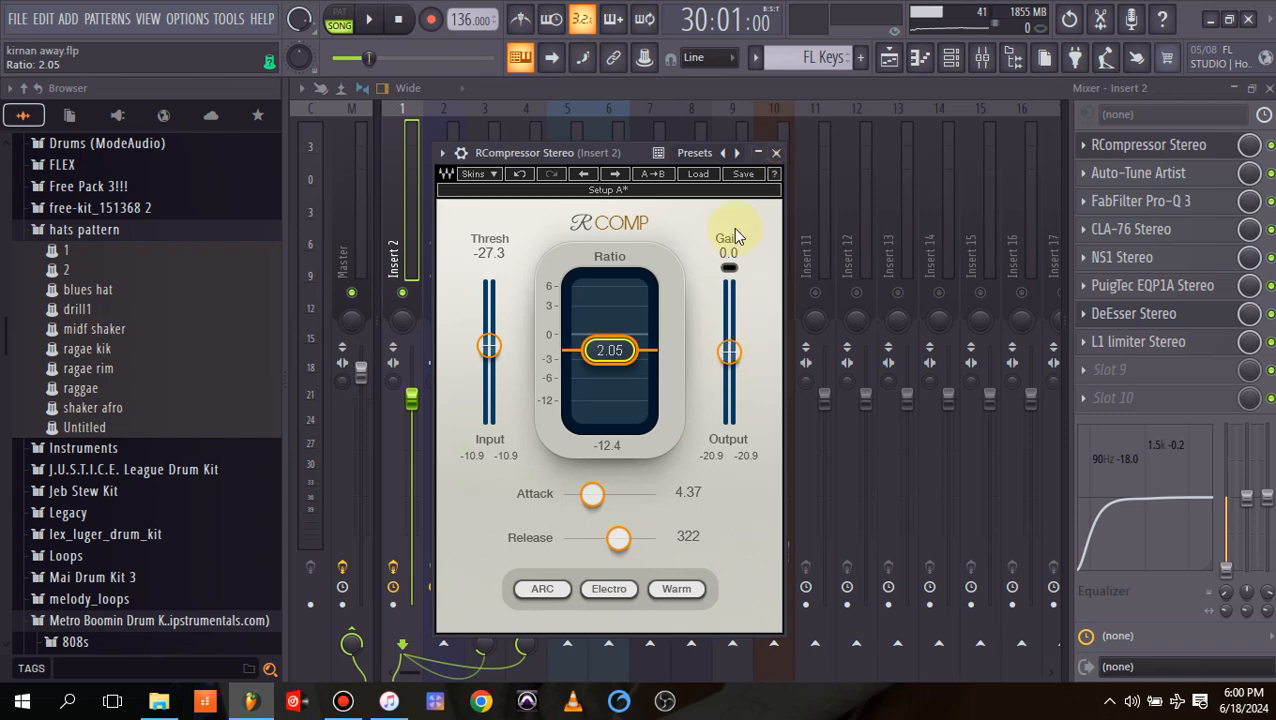
left_click(775, 152)
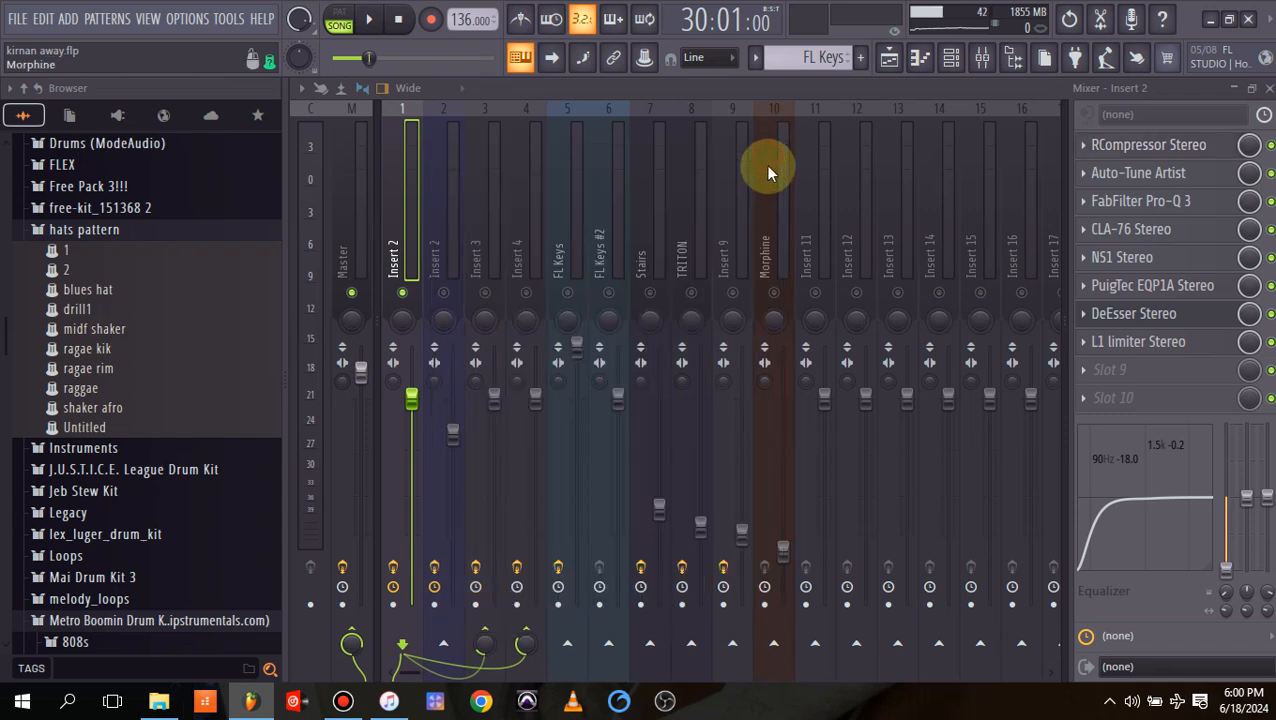
Review the key, scale, Retune Speed, Flex-Tune and Humanize settings of the vocal track's Auto-Tune Artist
left_click(1140, 172)
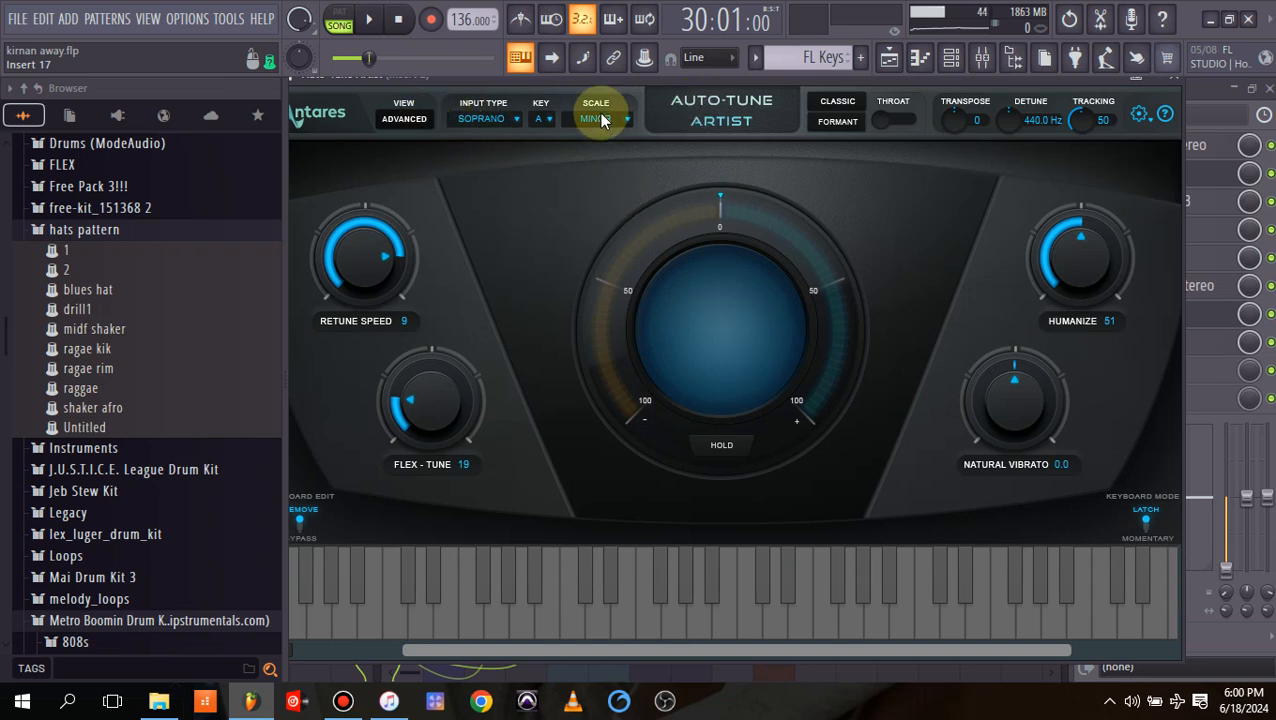
mouse_move(408, 77)
left_mouse_down()
mouse_move(462, 125)
mouse_move(399, 77)
left_mouse_up()
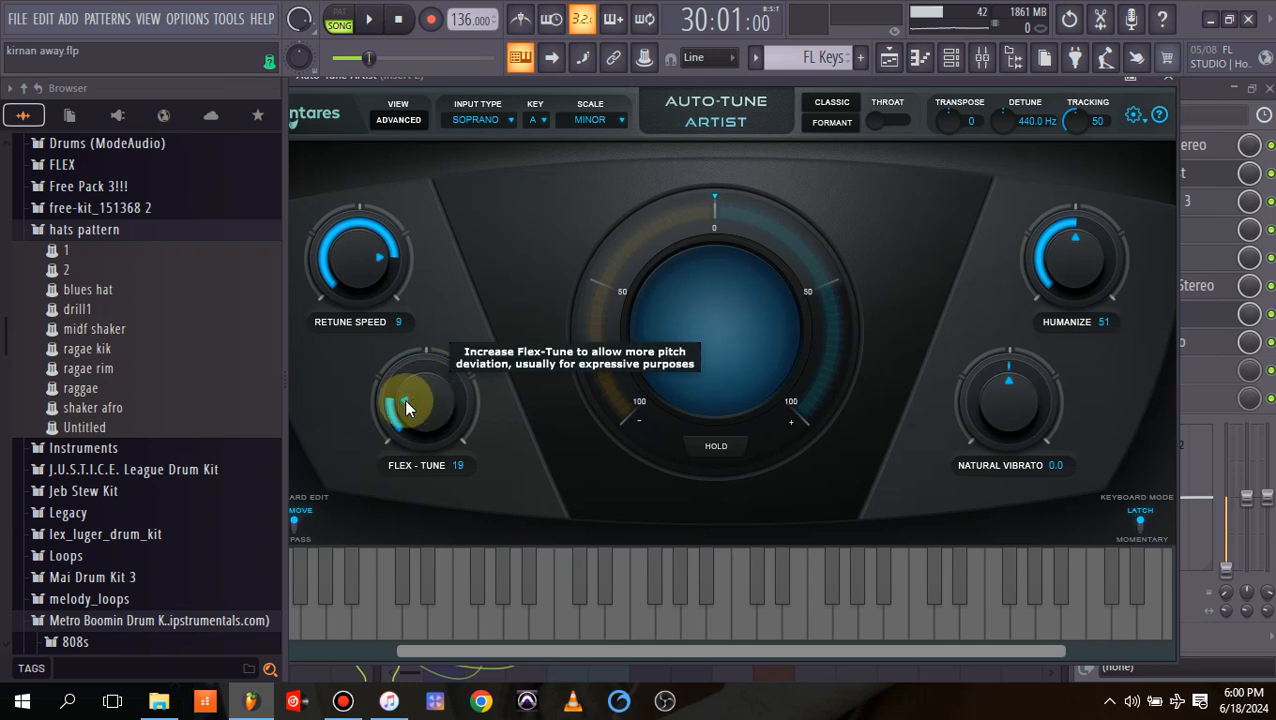
left_click_drag(405, 405, 390, 405)
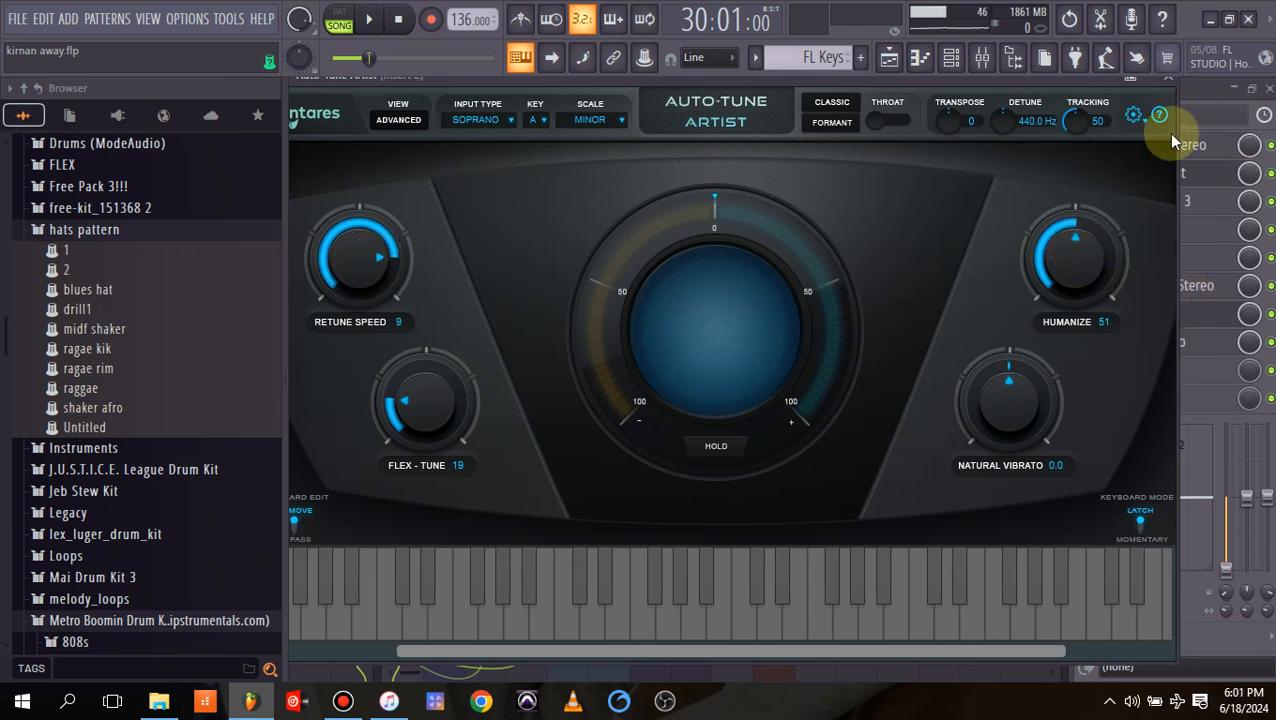
left_click(1167, 84)
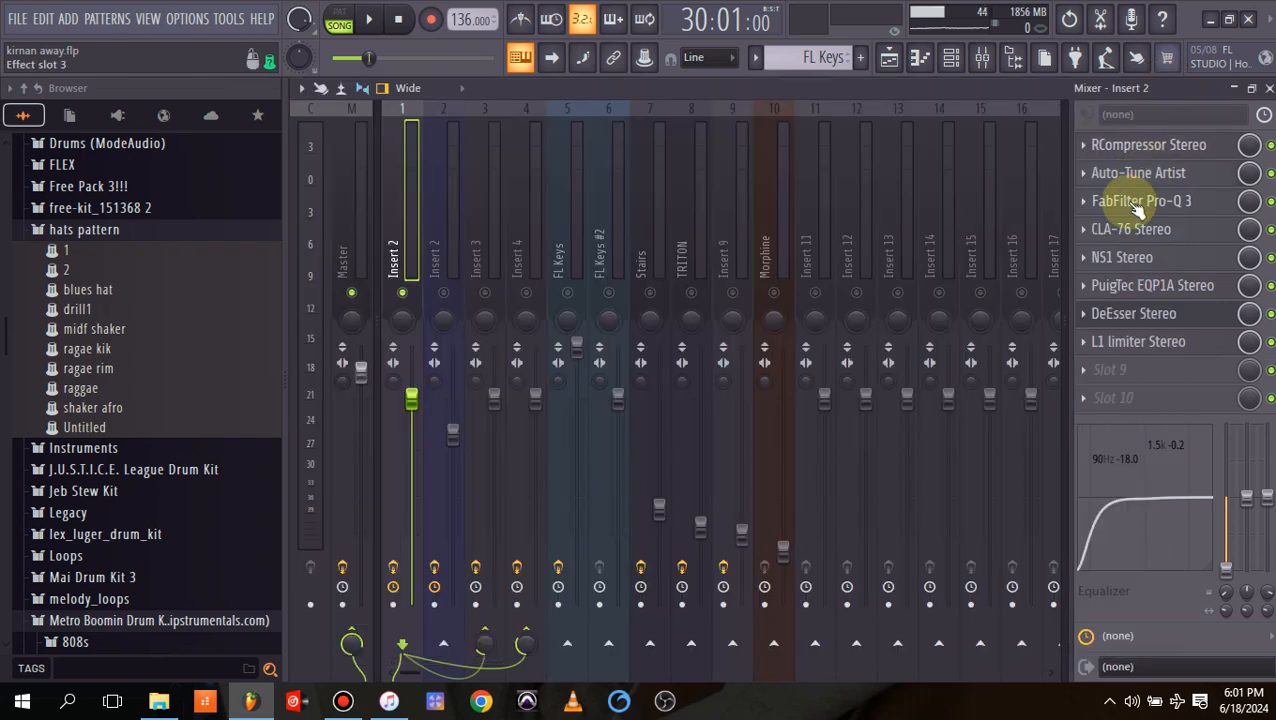
Examine the vocal's FabFilter Pro-Q 3 curve and preset list, and the CLA-76 compressor settings
left_click(1137, 210)
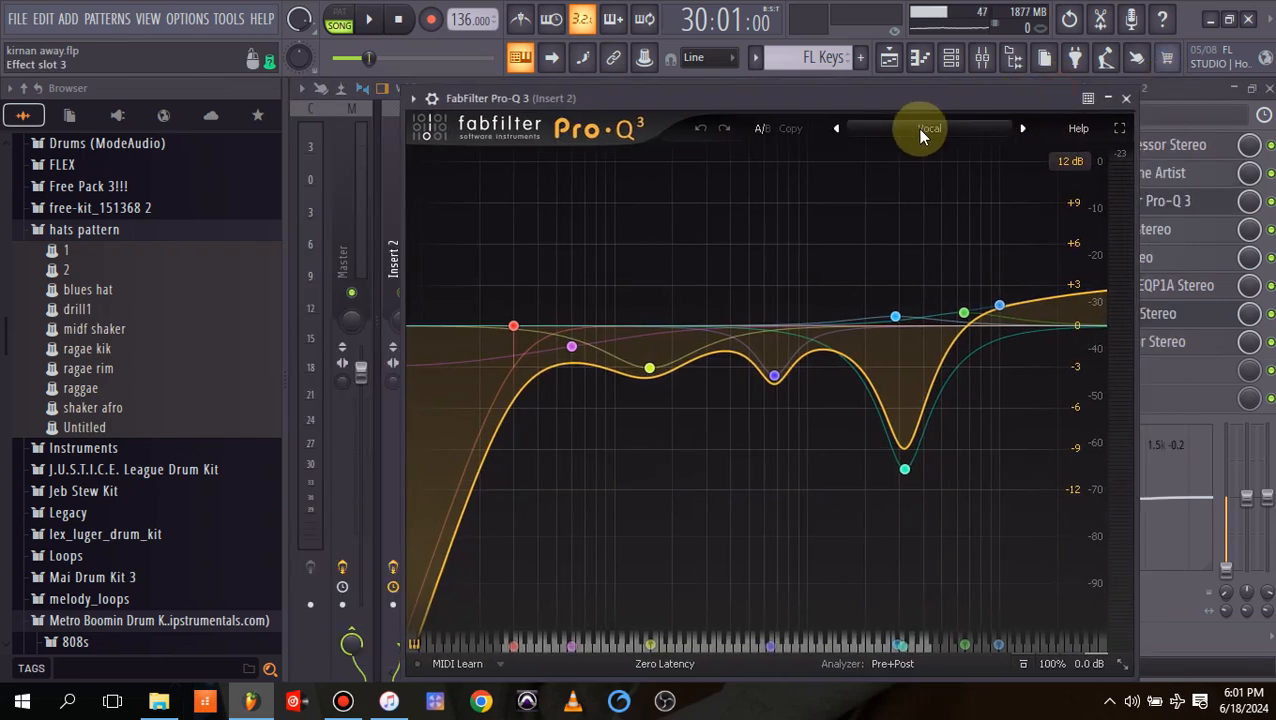
left_click(919, 130)
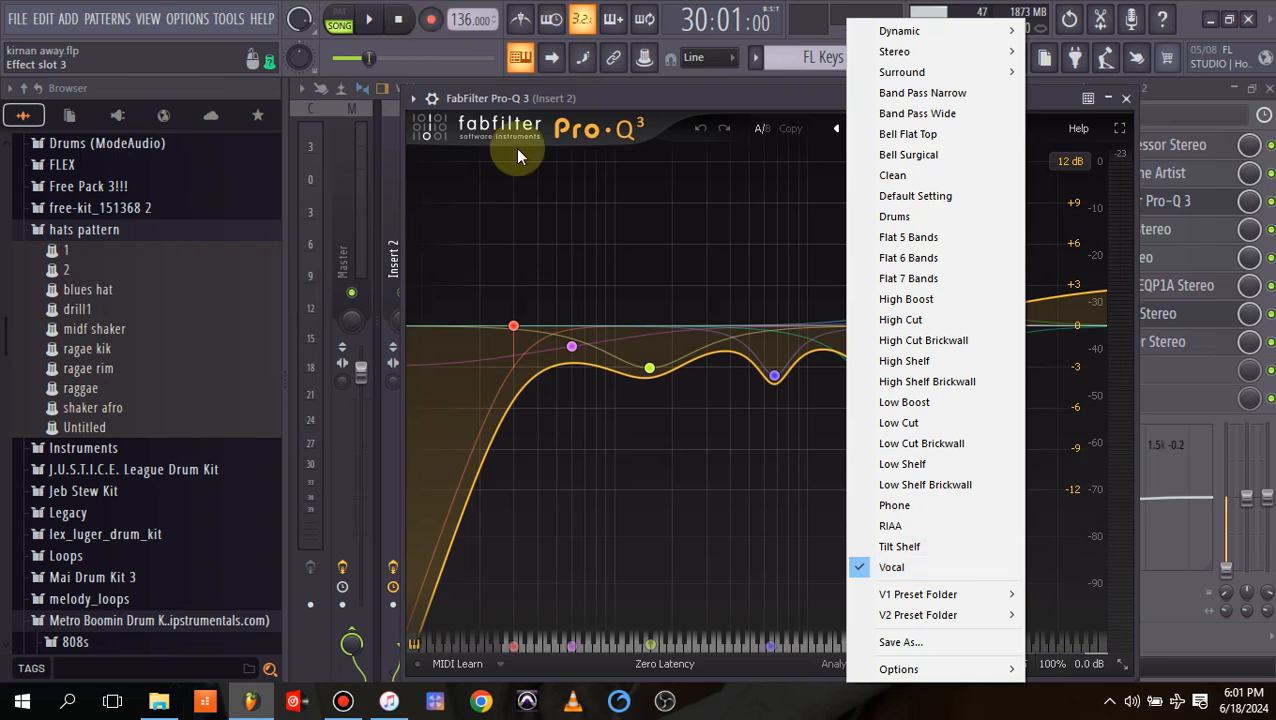
left_click(632, 95)
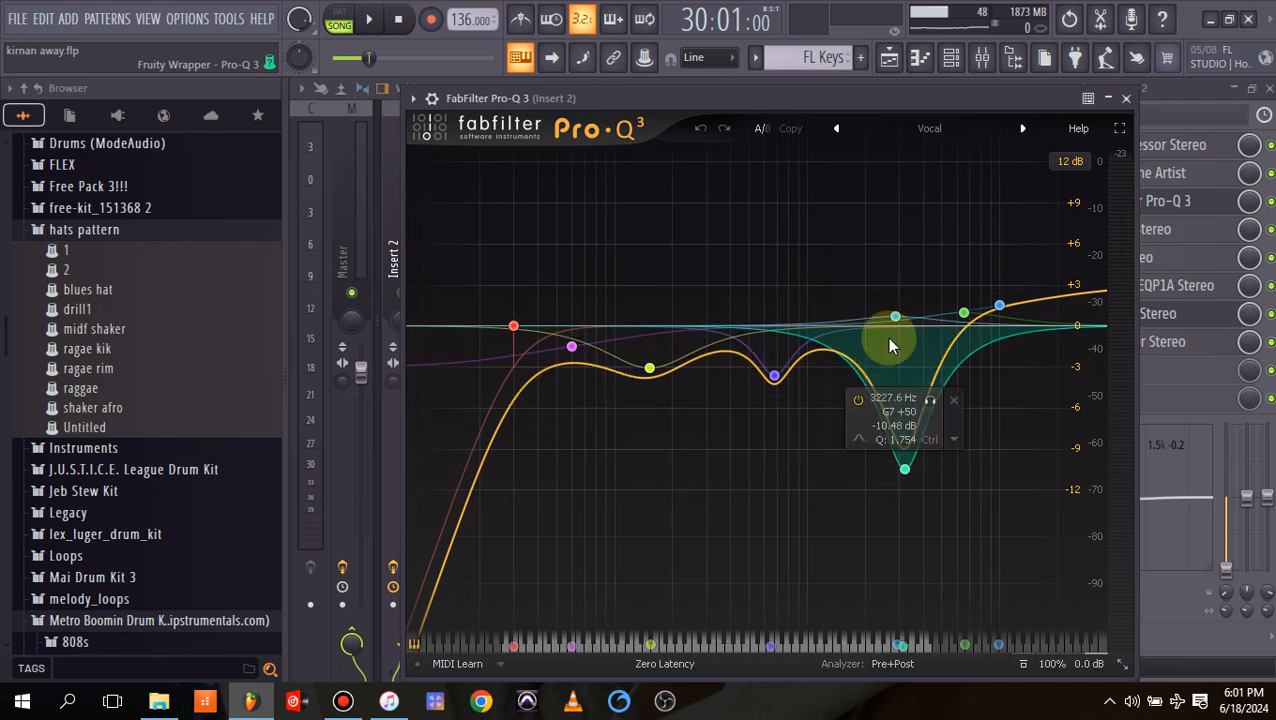
left_click(1126, 98)
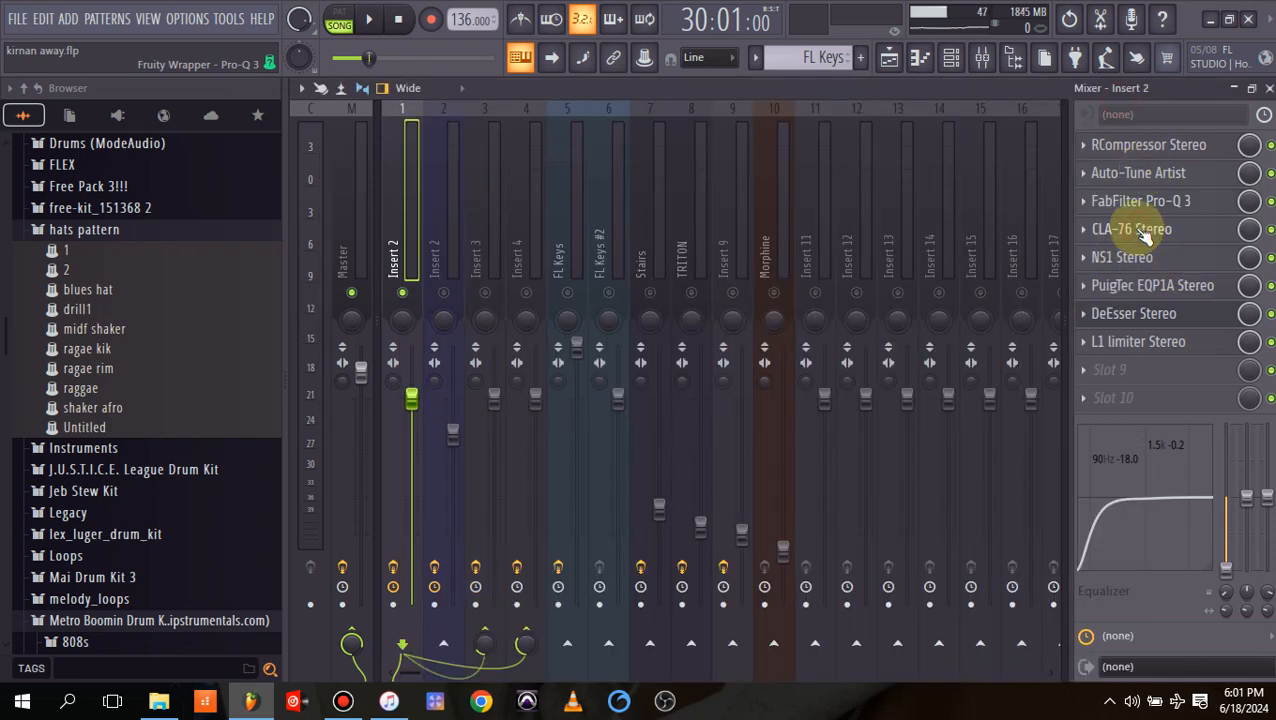
left_click(1140, 232)
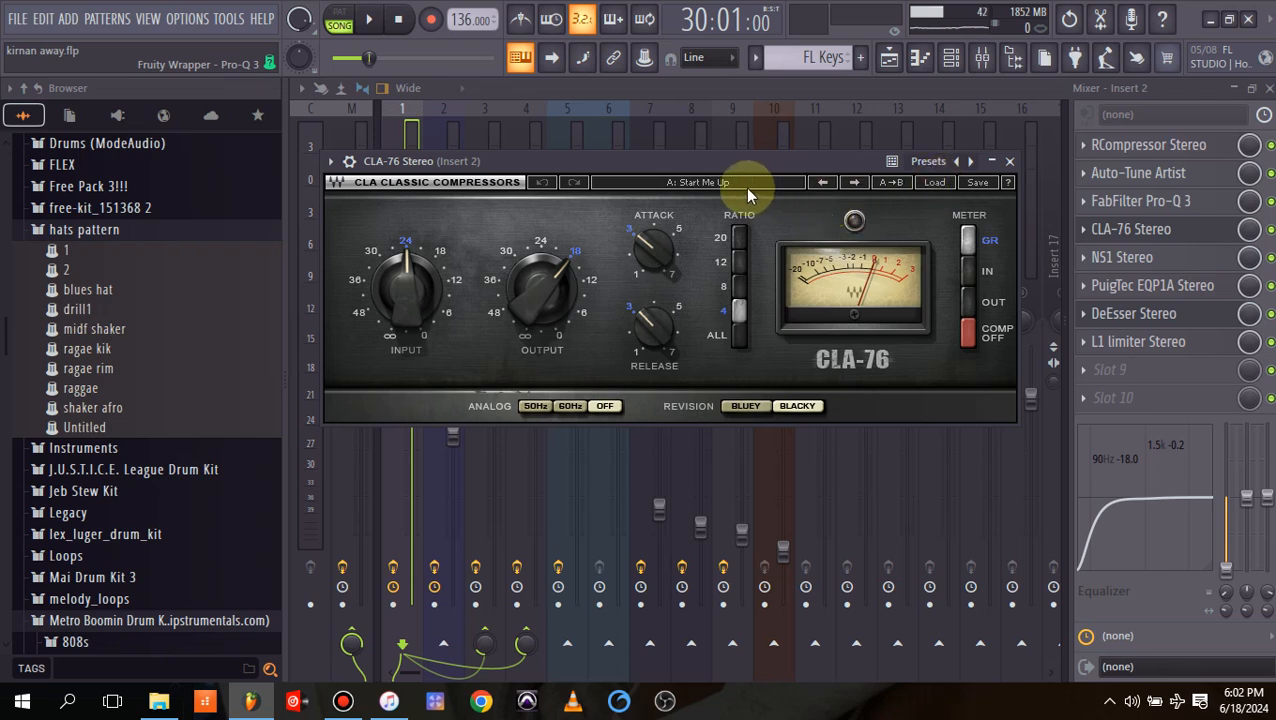
left_click(1009, 161)
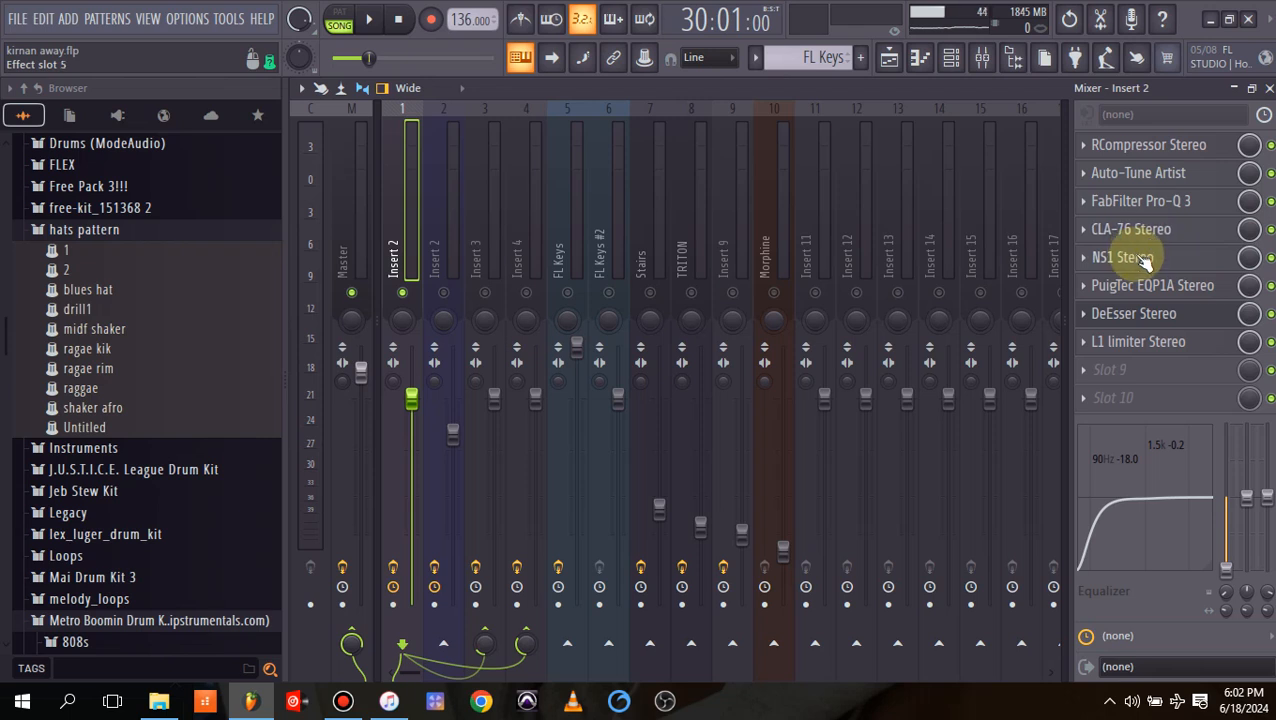
Set the NS1 noise suppressor on the vocal track to 40.1 and close the plugin
left_click(1143, 260)
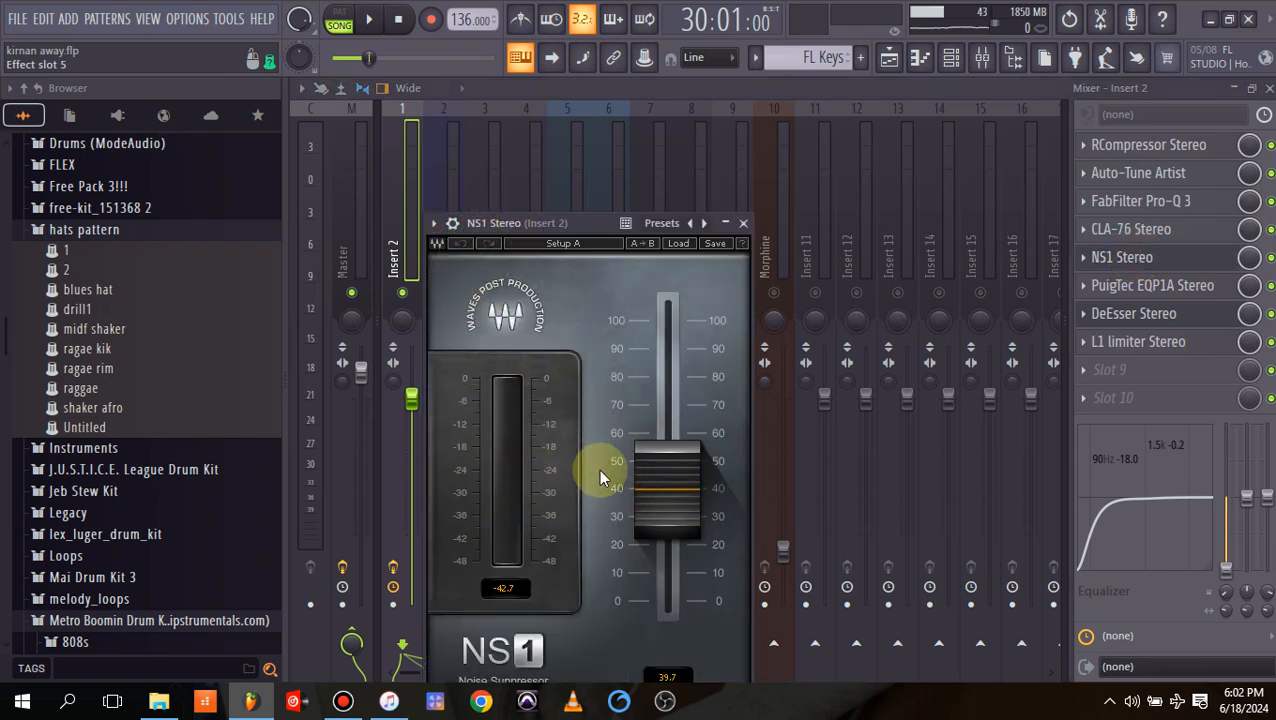
left_click_drag(656, 513, 656, 510)
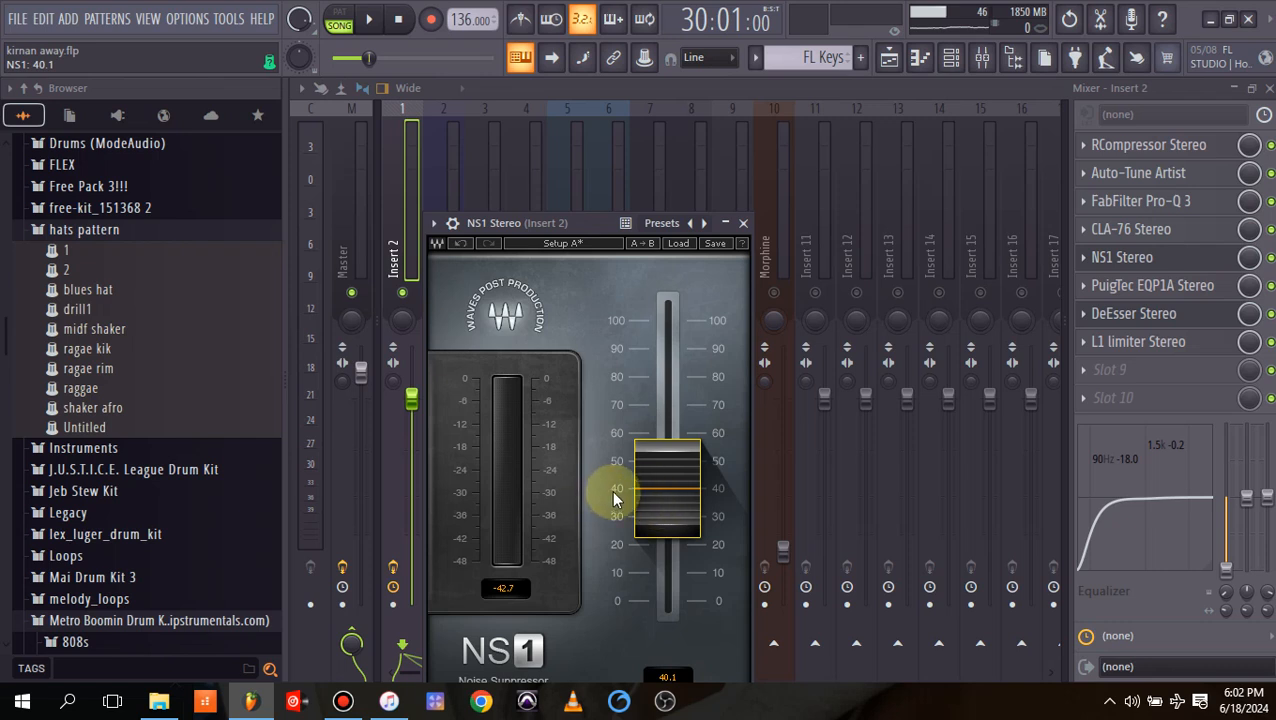
left_click(743, 223)
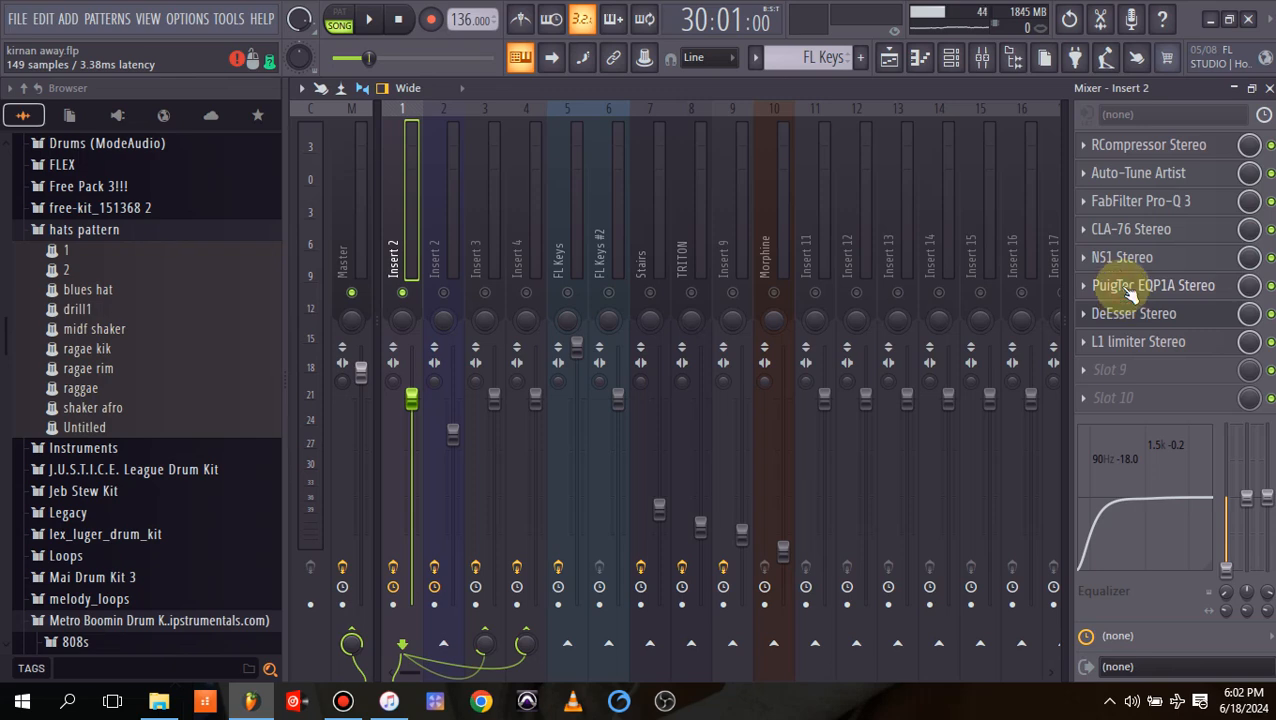
Set the bandwidth of the vocal track's PuigTec EQP1A to 5 and close the plugin
left_click(1133, 285)
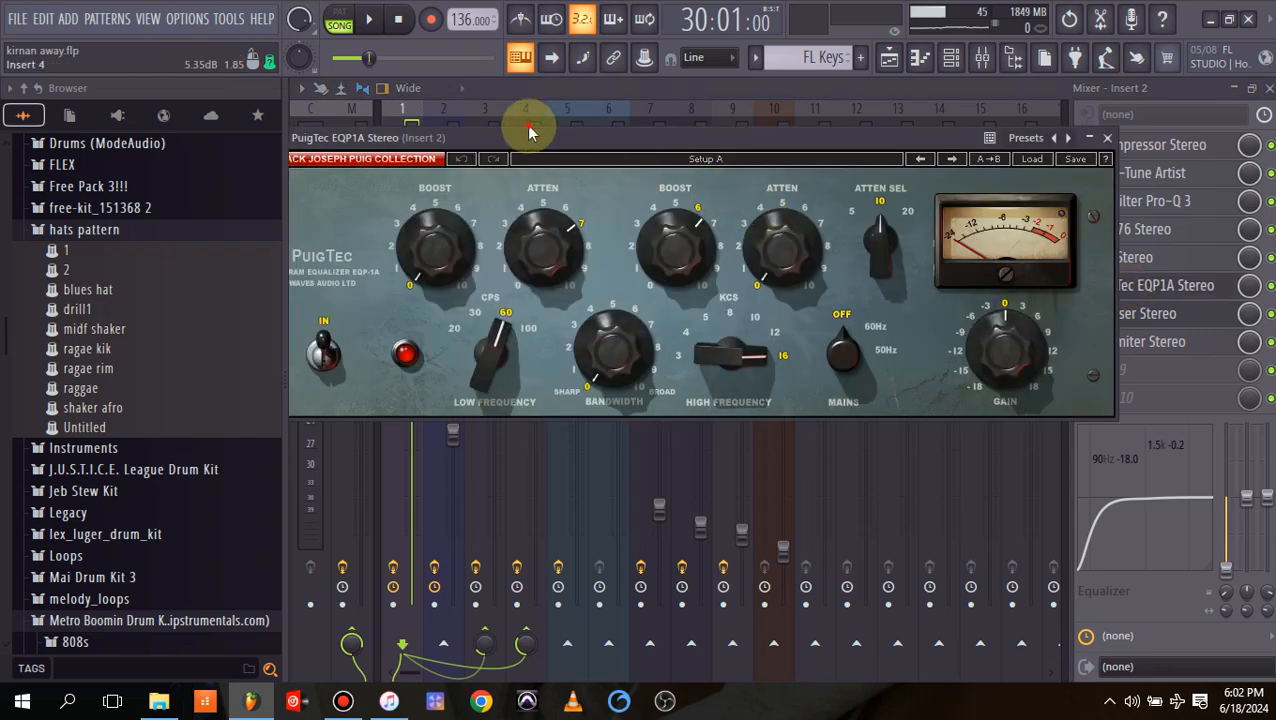
left_click_drag(527, 134, 570, 148)
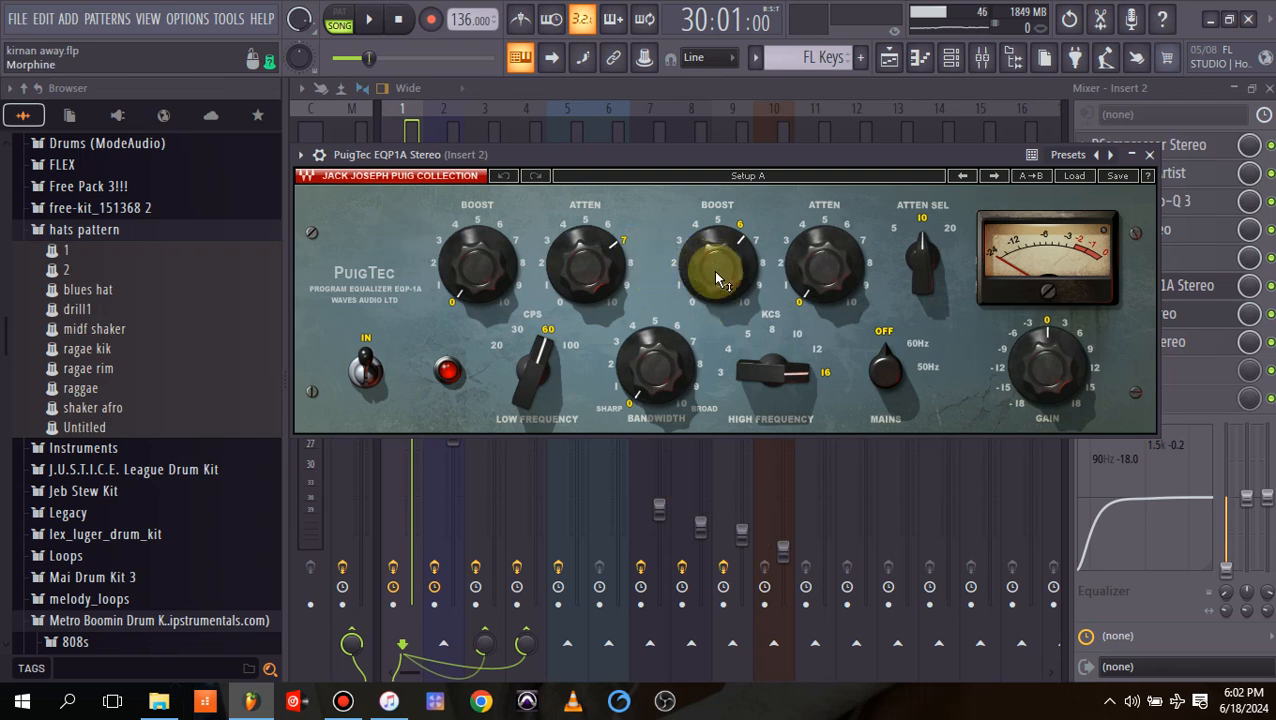
mouse_move(725, 258)
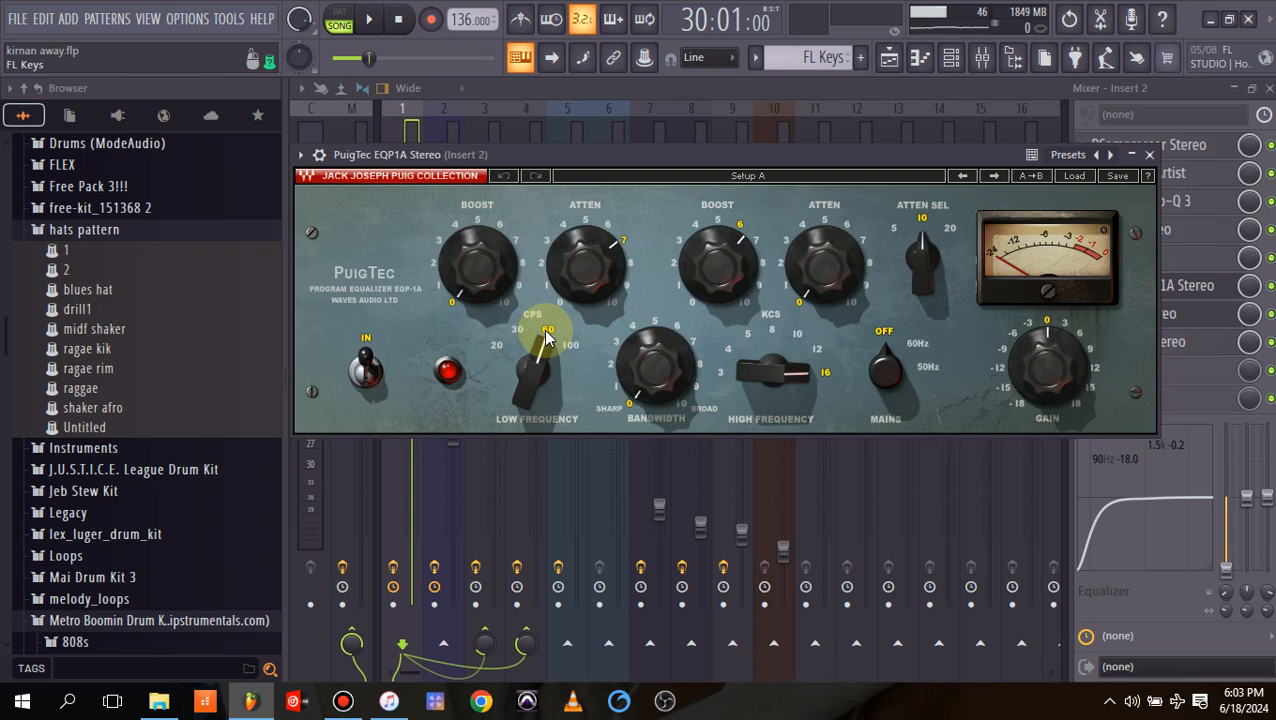
left_click(660, 393)
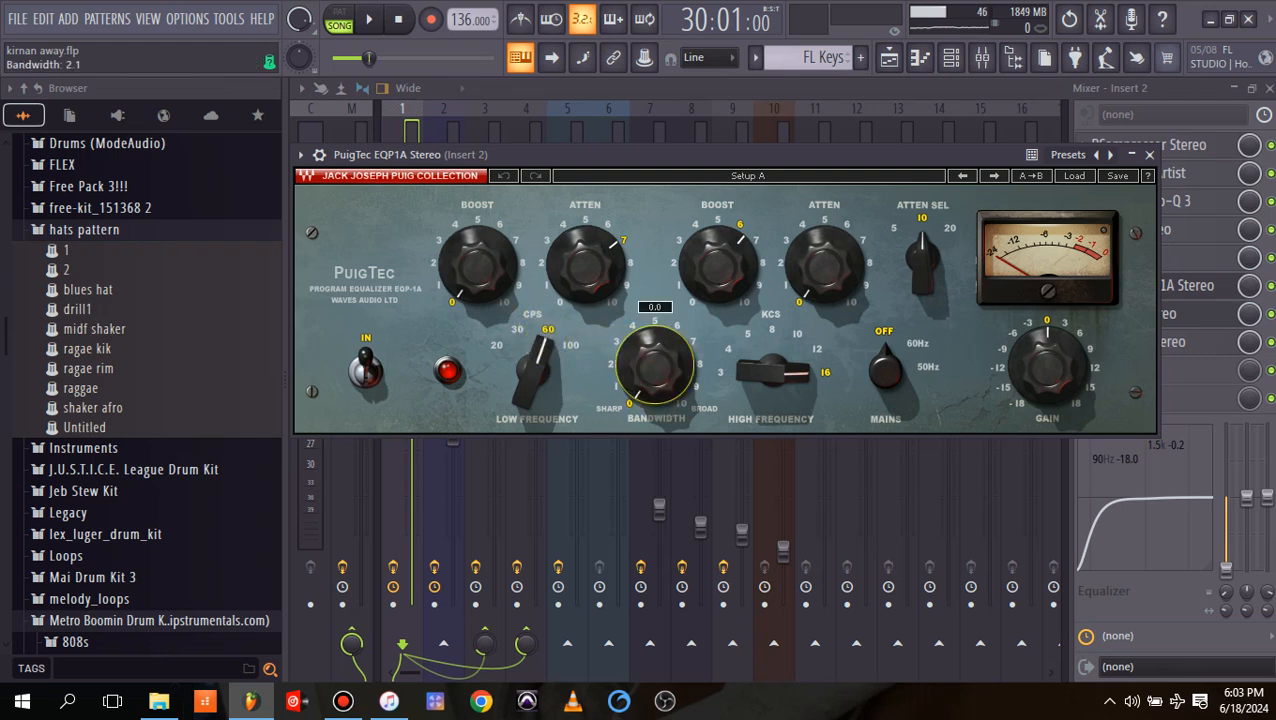
left_click_drag(660, 393, 660, 341)
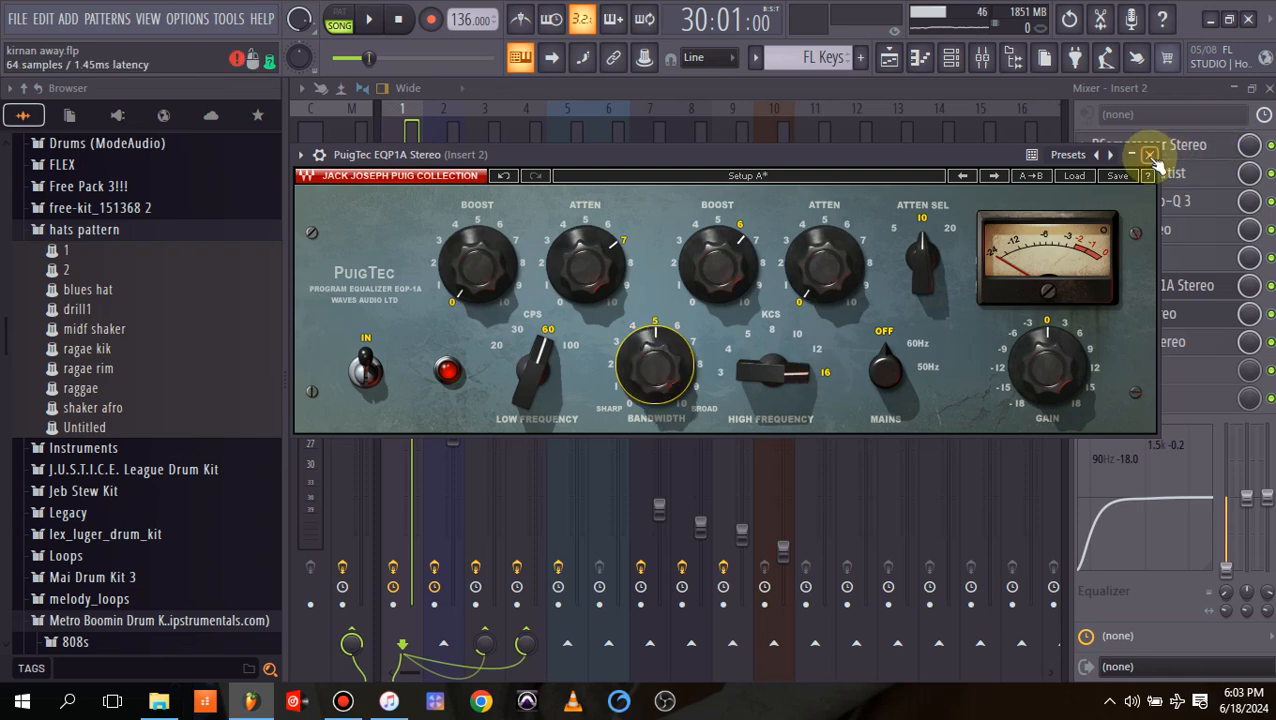
left_click(1149, 154)
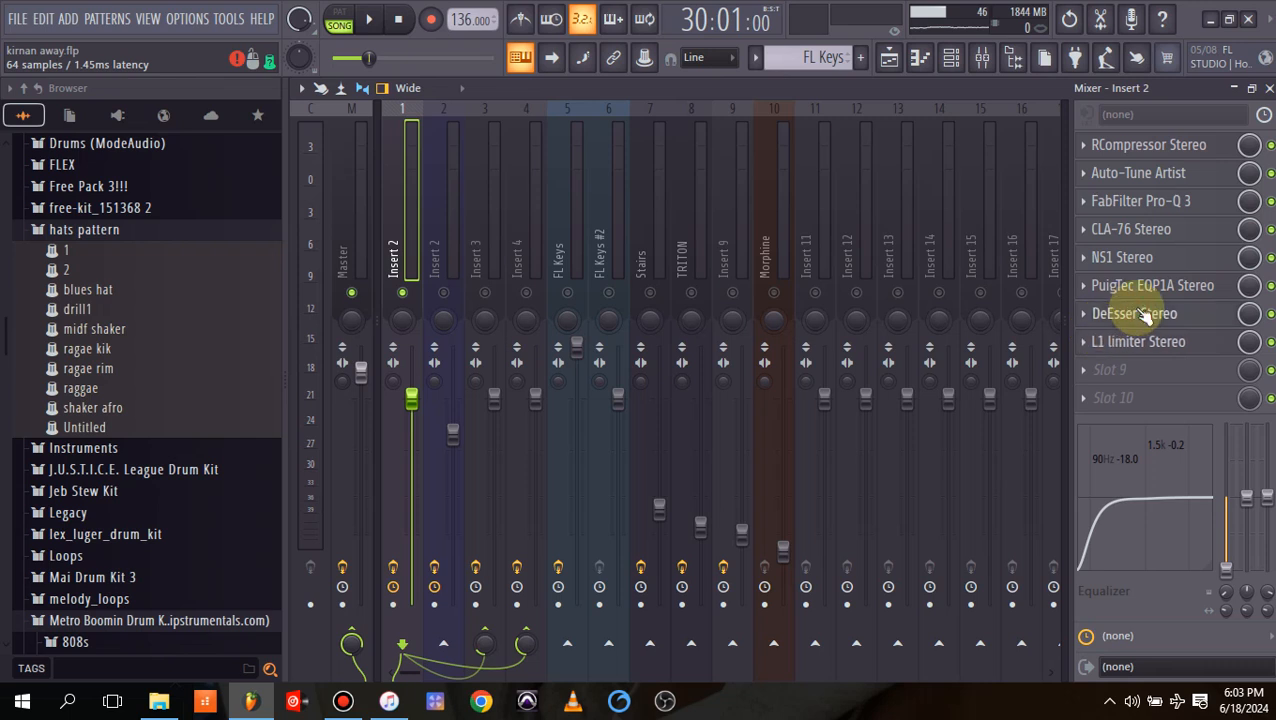
Review the threshold, frequency and sidechain settings of the vocal track's DeEsser
left_click(1140, 313)
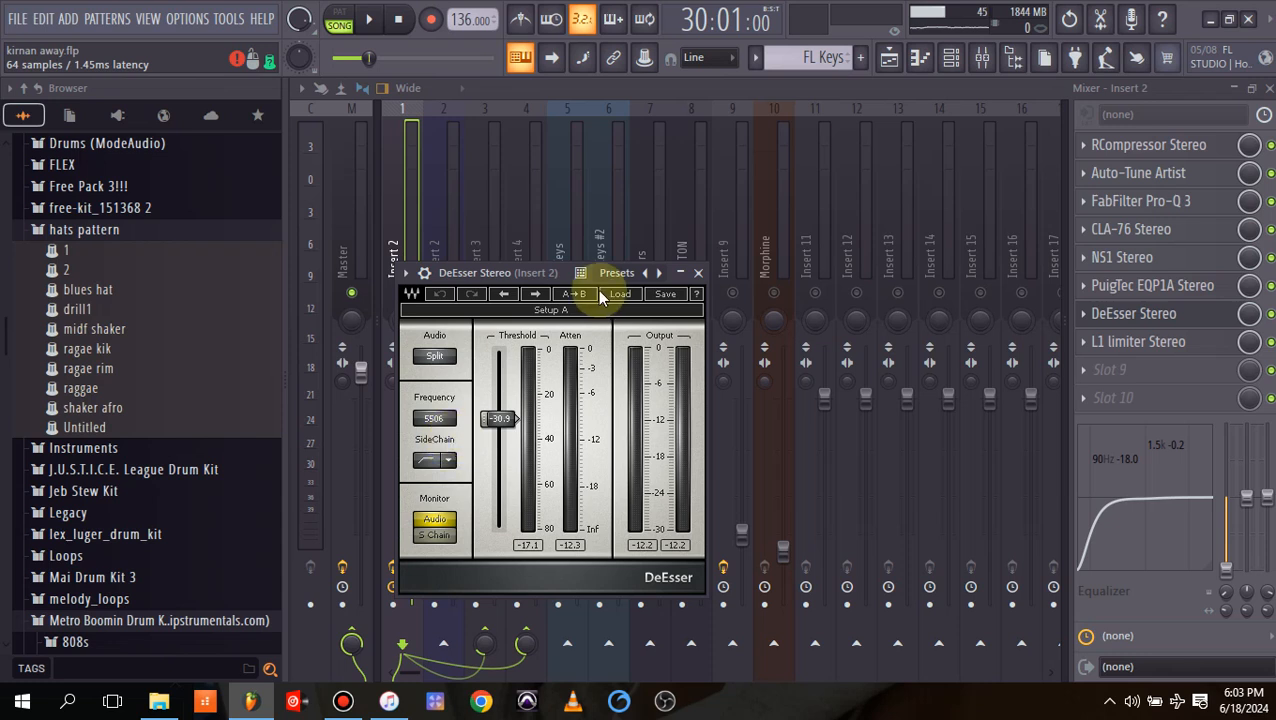
left_click_drag(503, 278, 553, 272)
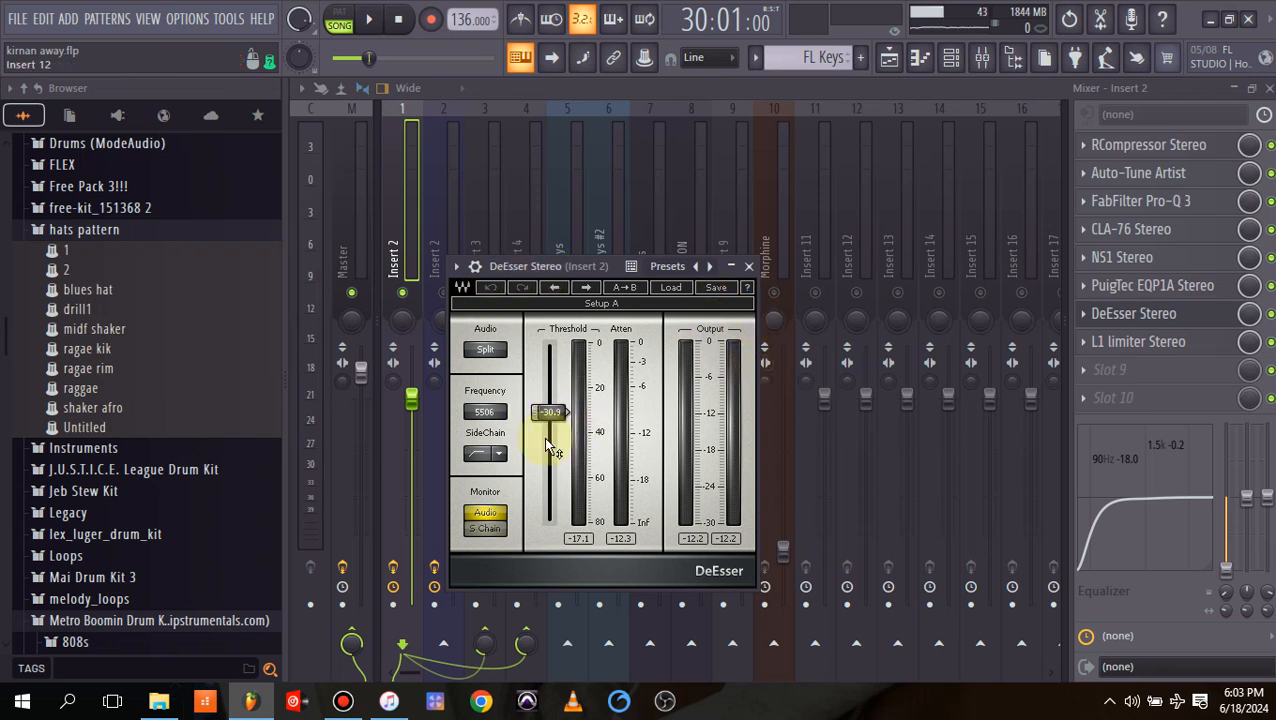
left_click(749, 266)
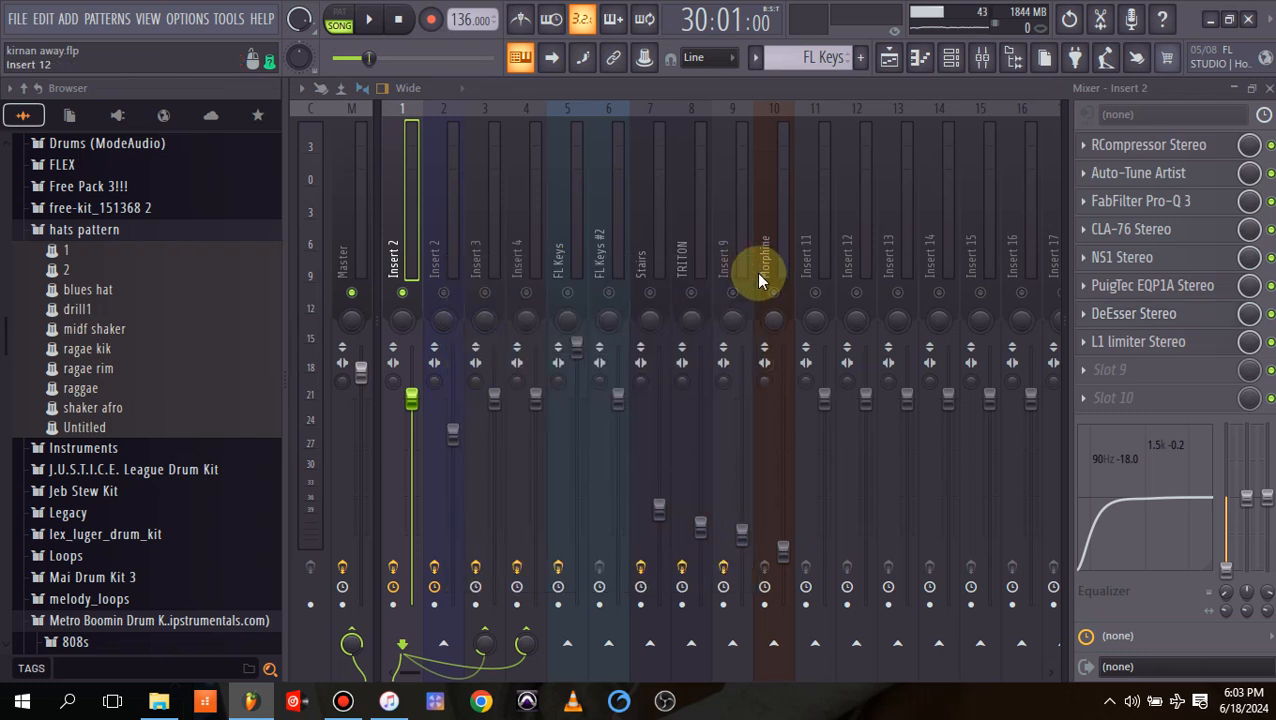
Review the vocal L1 limiter's threshold, out ceiling and release, and browse its factory presets
left_click(1157, 352)
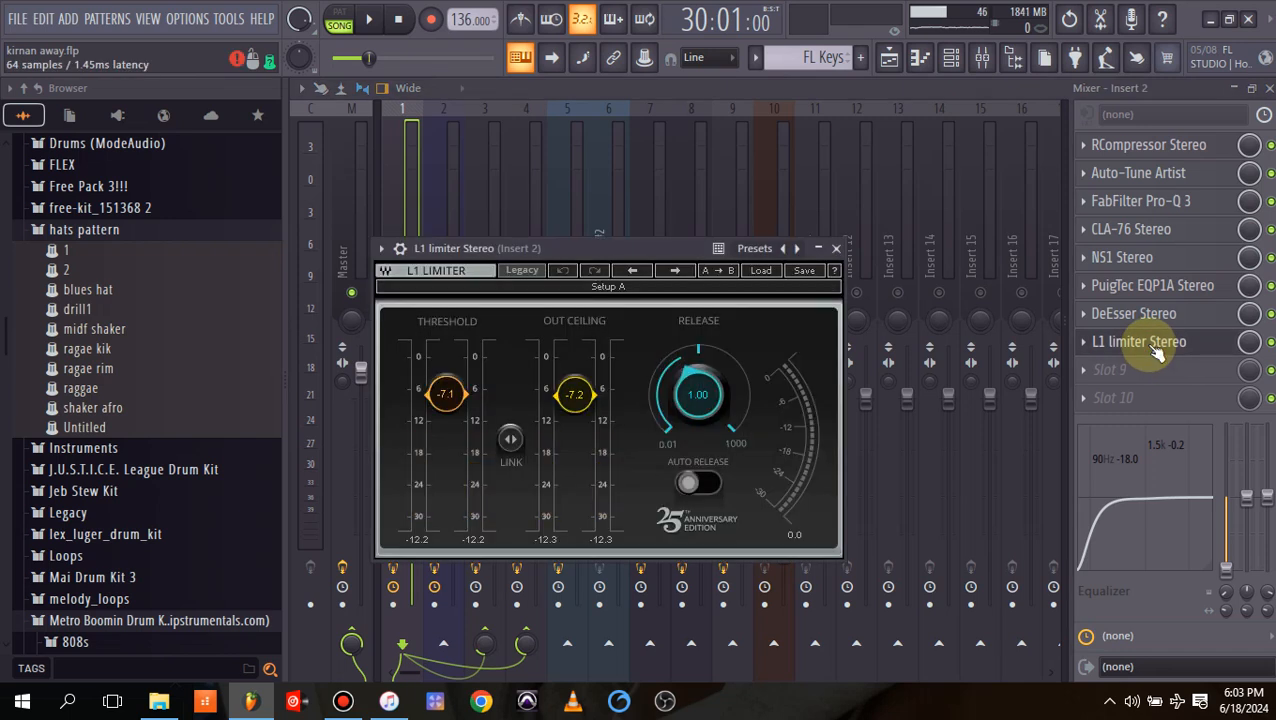
left_click(761, 271)
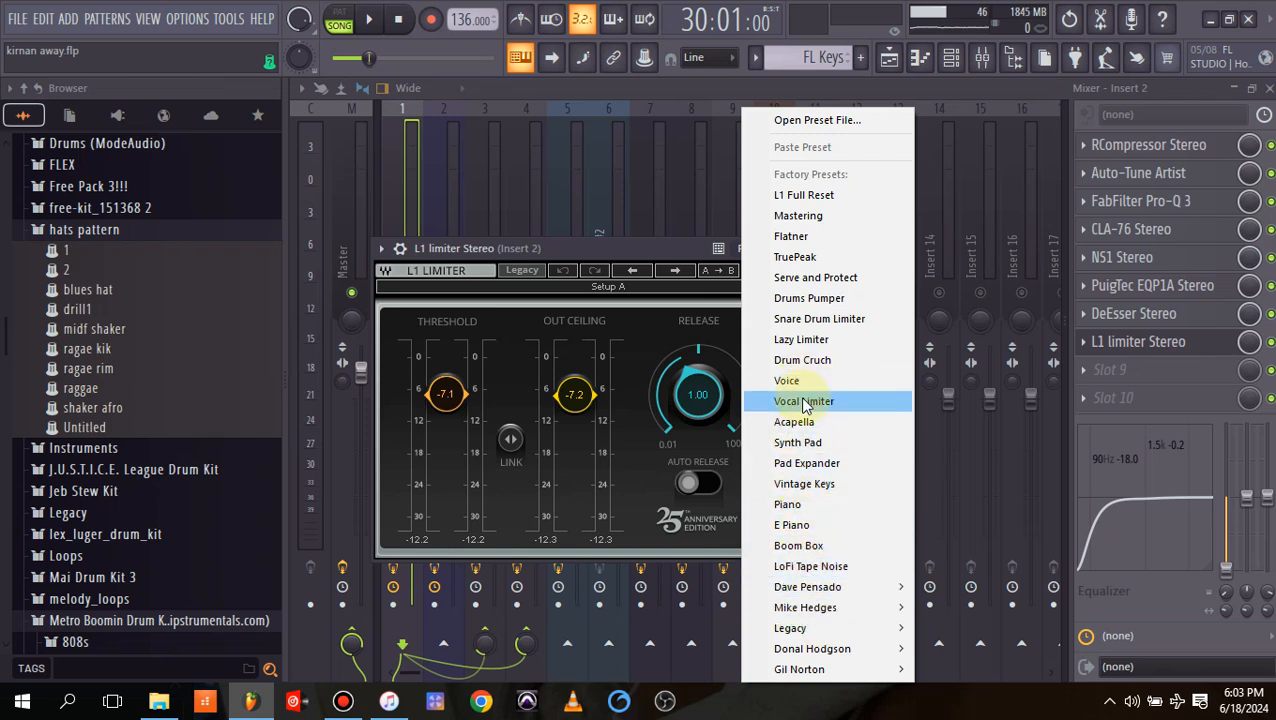
left_click(497, 268)
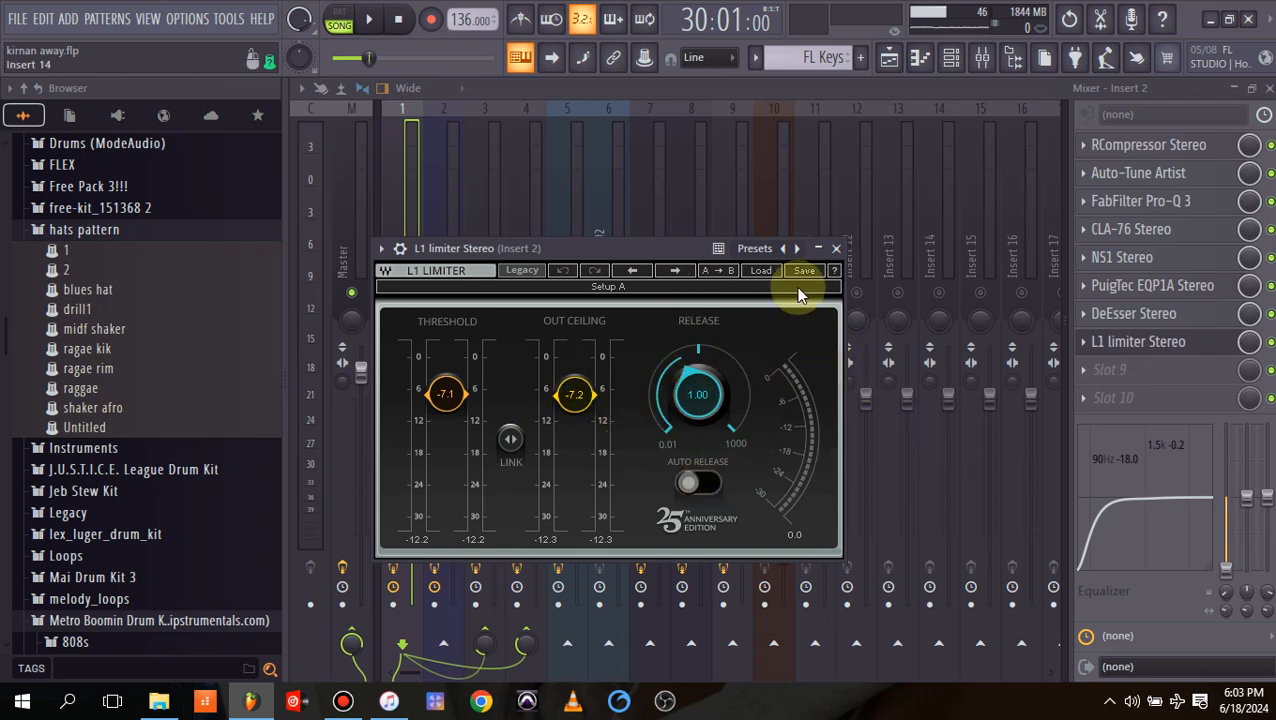
left_click(836, 249)
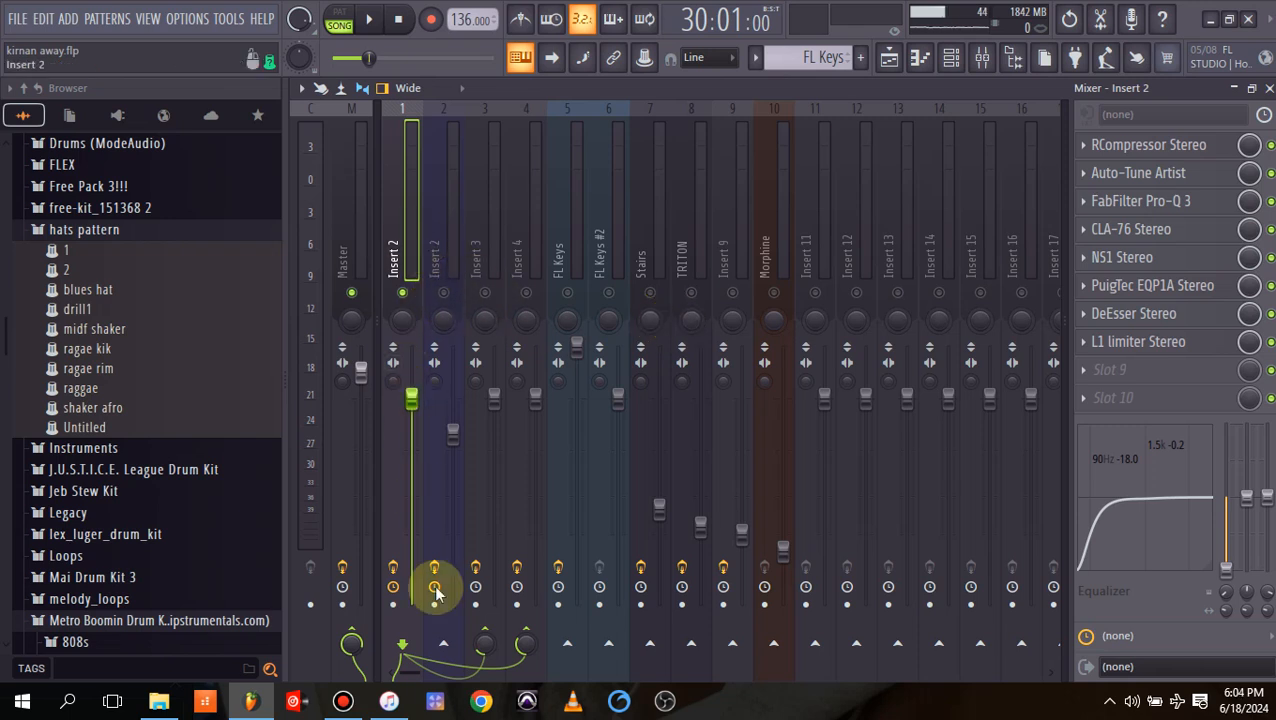
Review the feedback, time and volume settings of the Fruity delay 2 on Insert 3
left_click(412, 247)
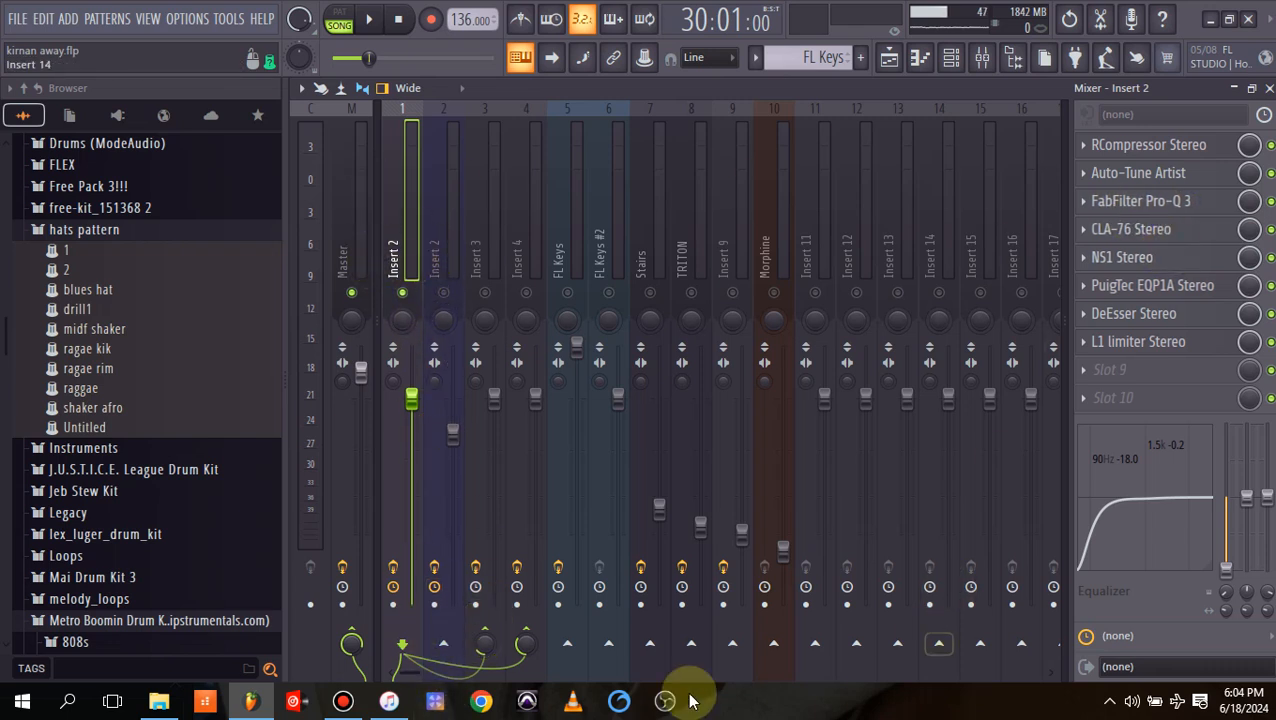
left_click(488, 230)
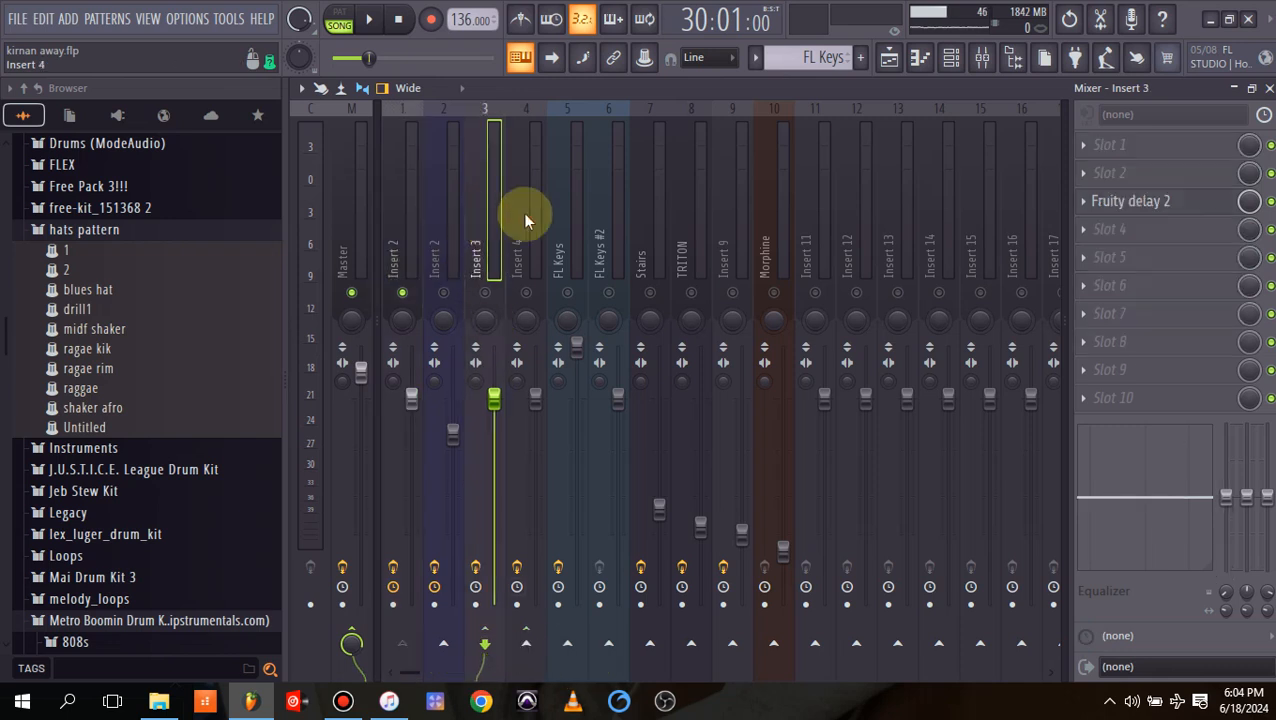
left_click(527, 218)
left_click(489, 255)
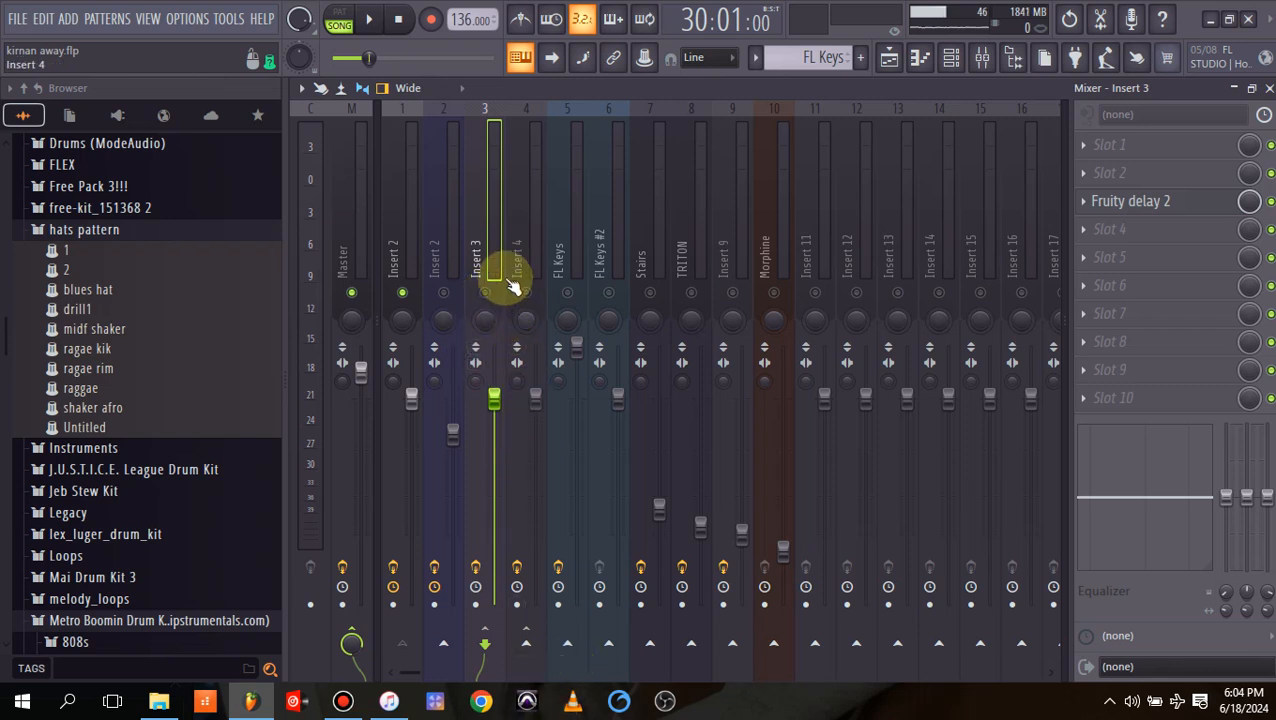
left_click(1138, 201)
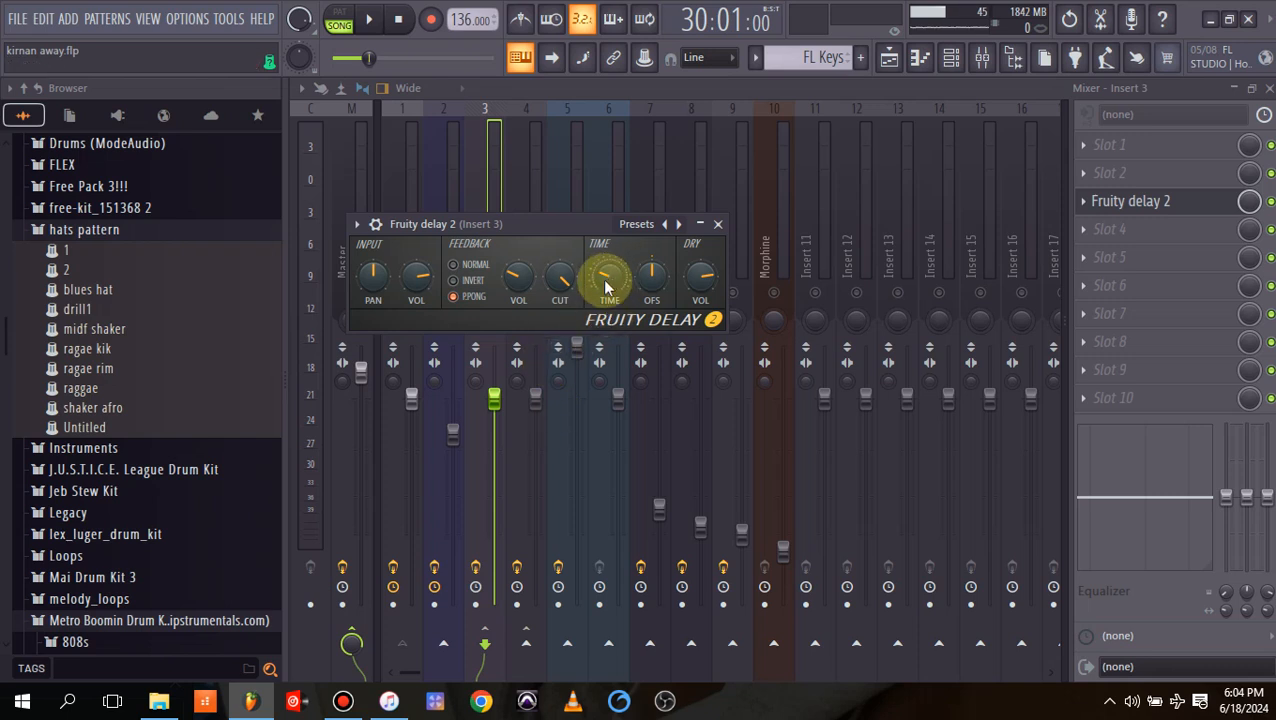
left_click(718, 226)
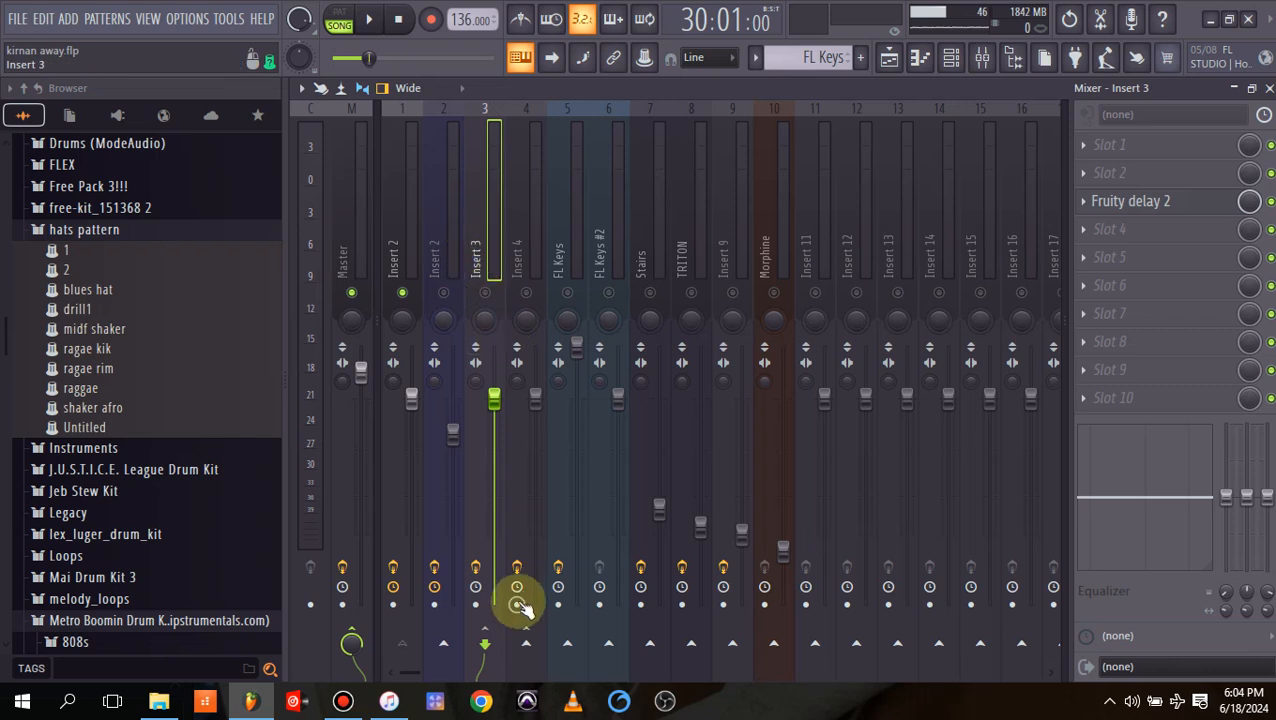
Check how the Insert 2 vocal track is routed to the Insert 3 delay and Insert 4 reverb channels
left_click(390, 242)
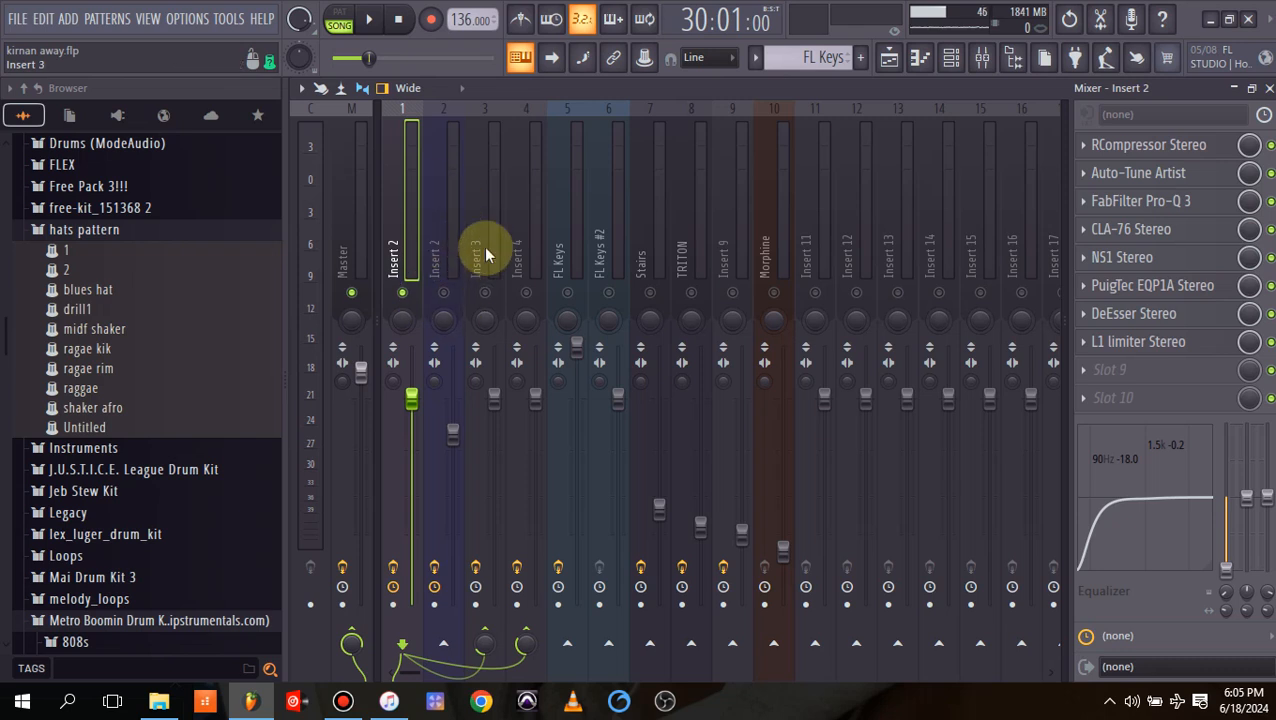
left_click(524, 265)
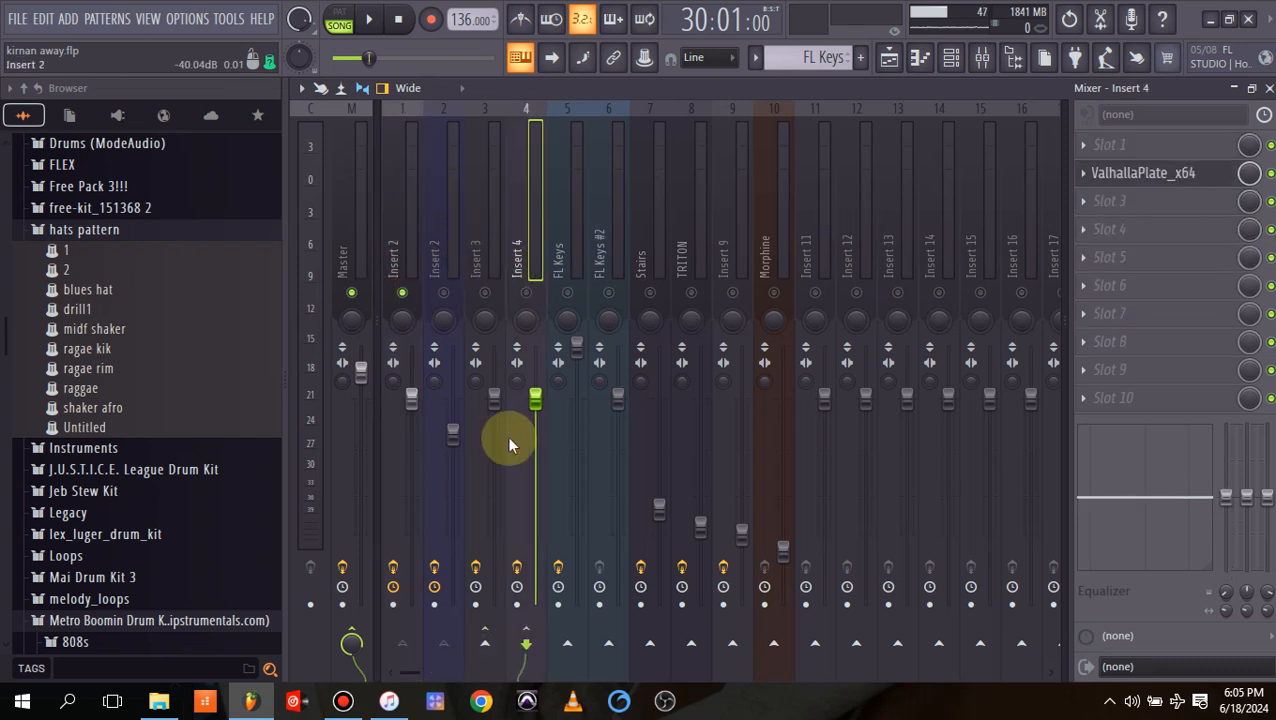
left_click(400, 265)
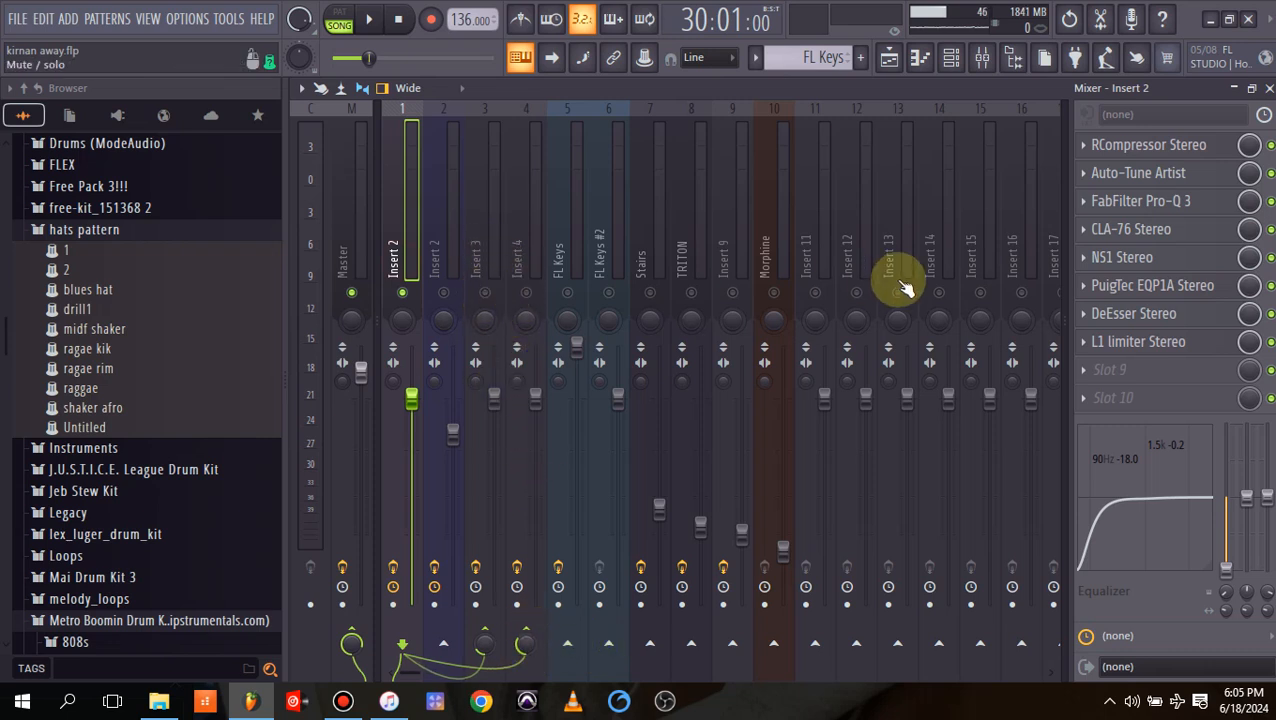
left_click(478, 226)
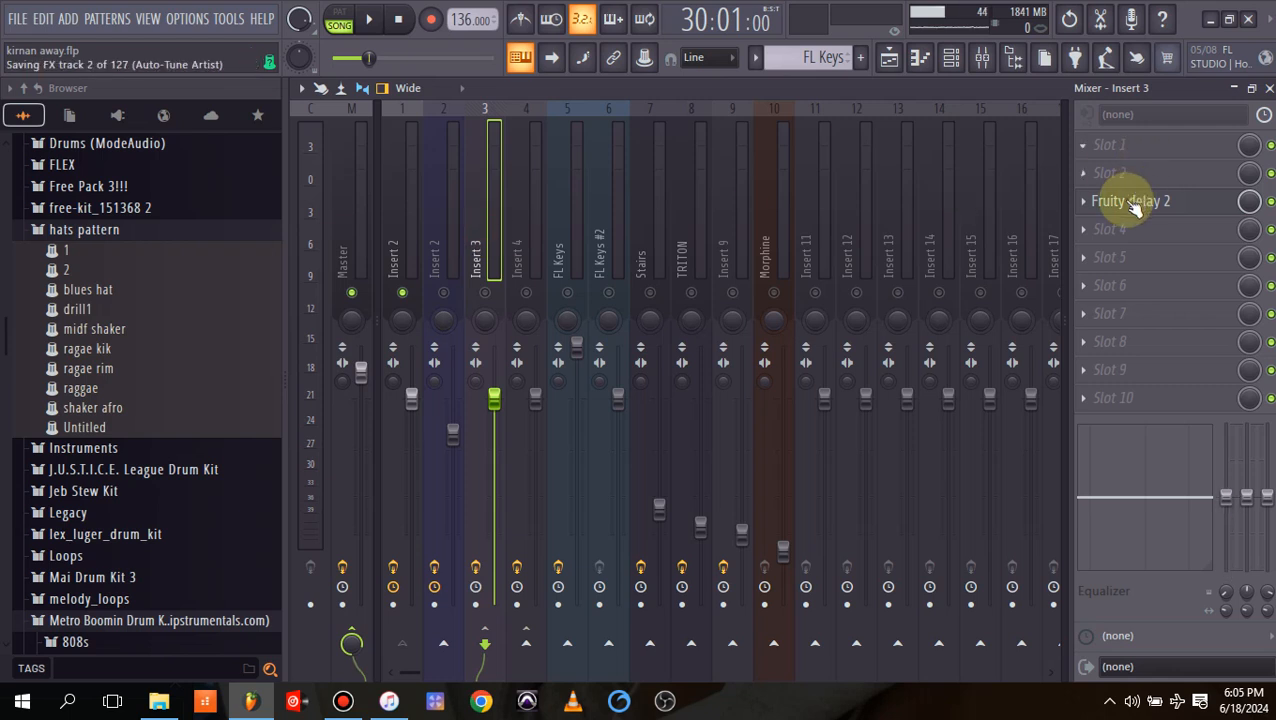
Review the ValhallaPlate reverb settings on Insert 4 and browse its Large presets around LG-PlateA
left_click(510, 256)
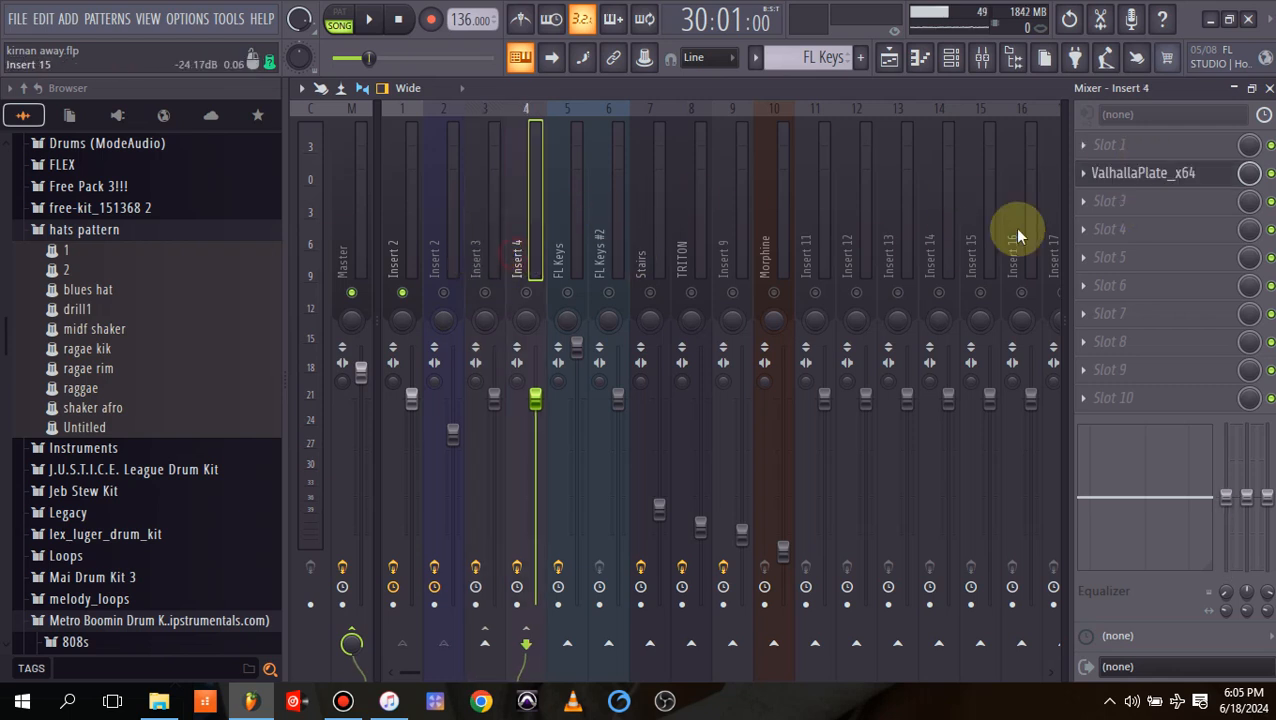
left_click(1156, 178)
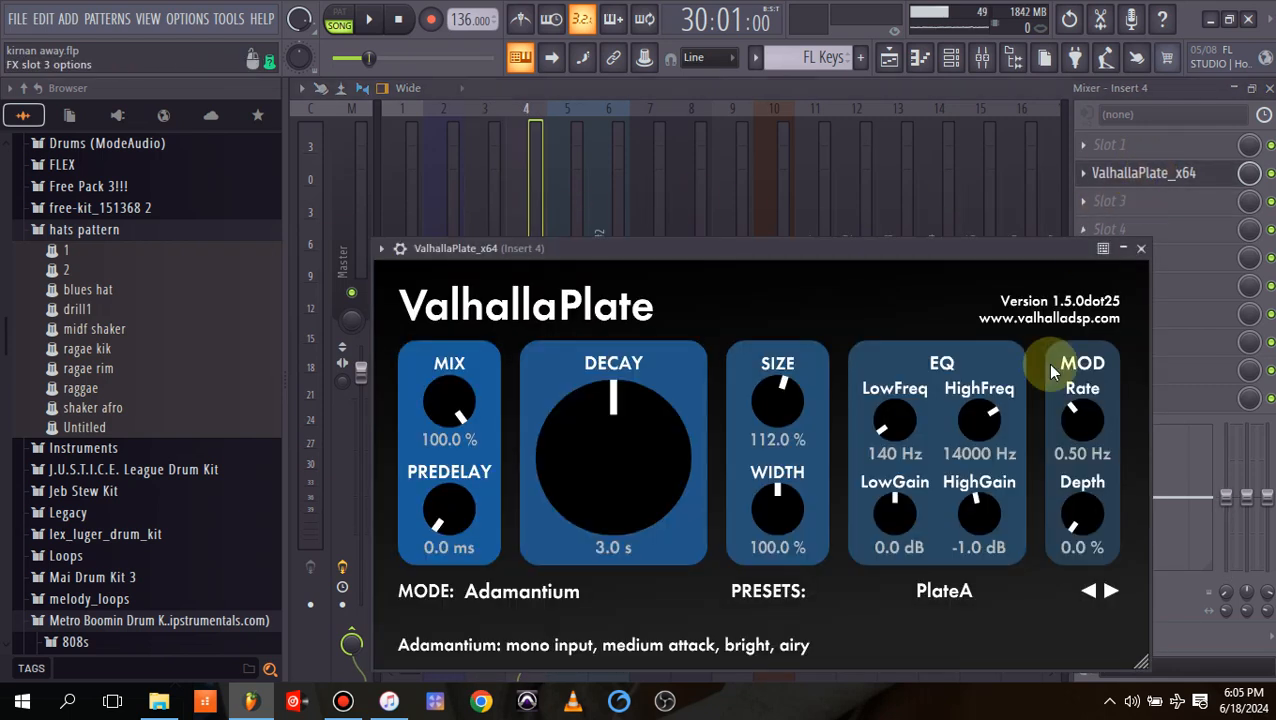
left_click(977, 594)
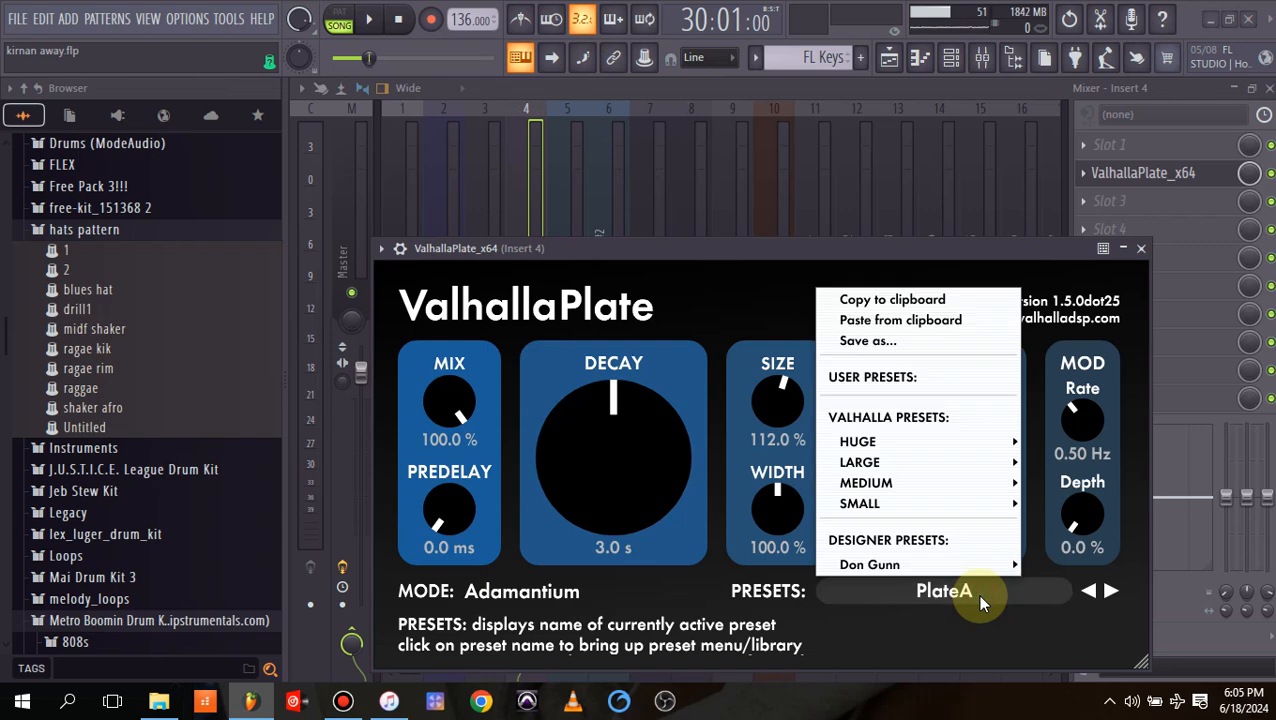
mouse_move(881, 442)
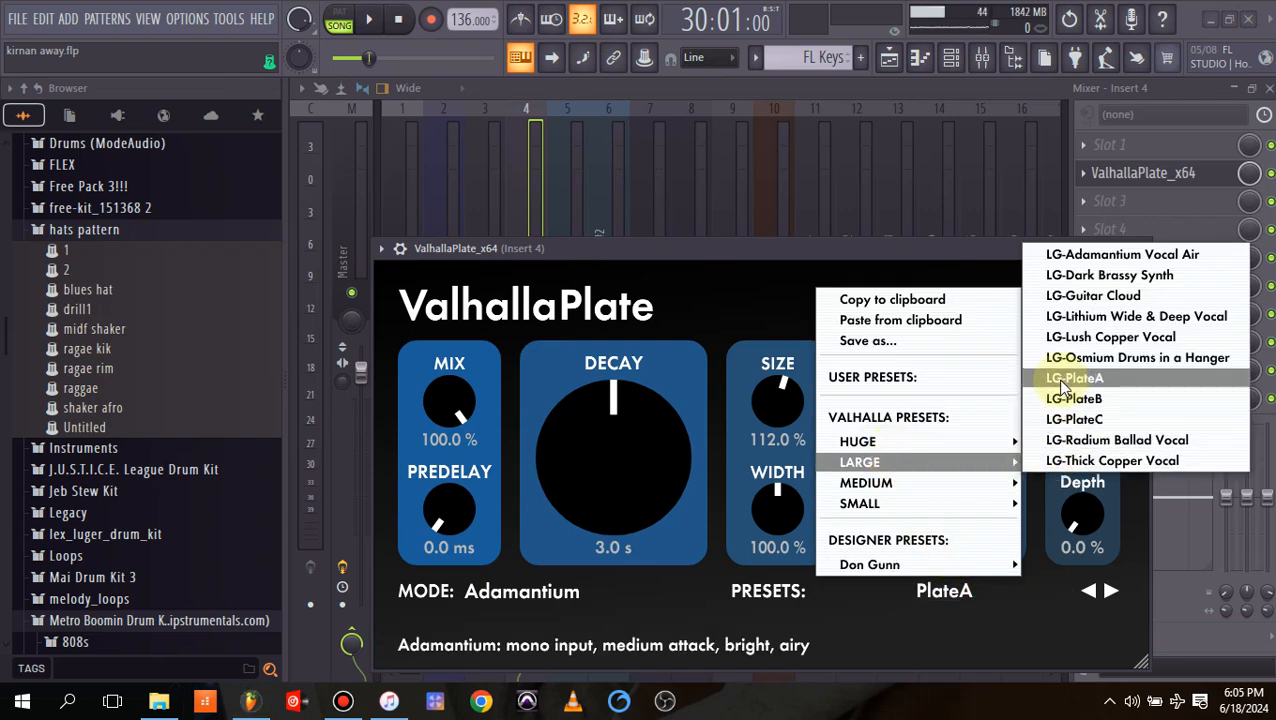
left_click(679, 247)
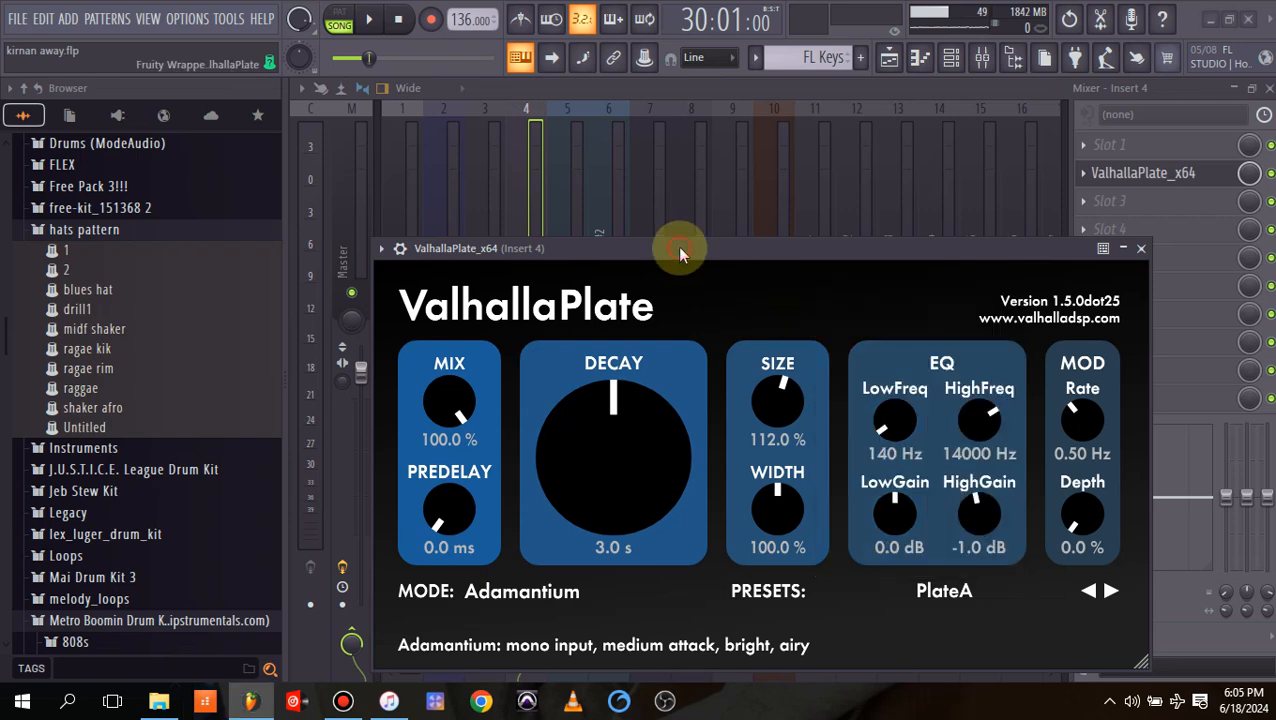
left_click(1141, 249)
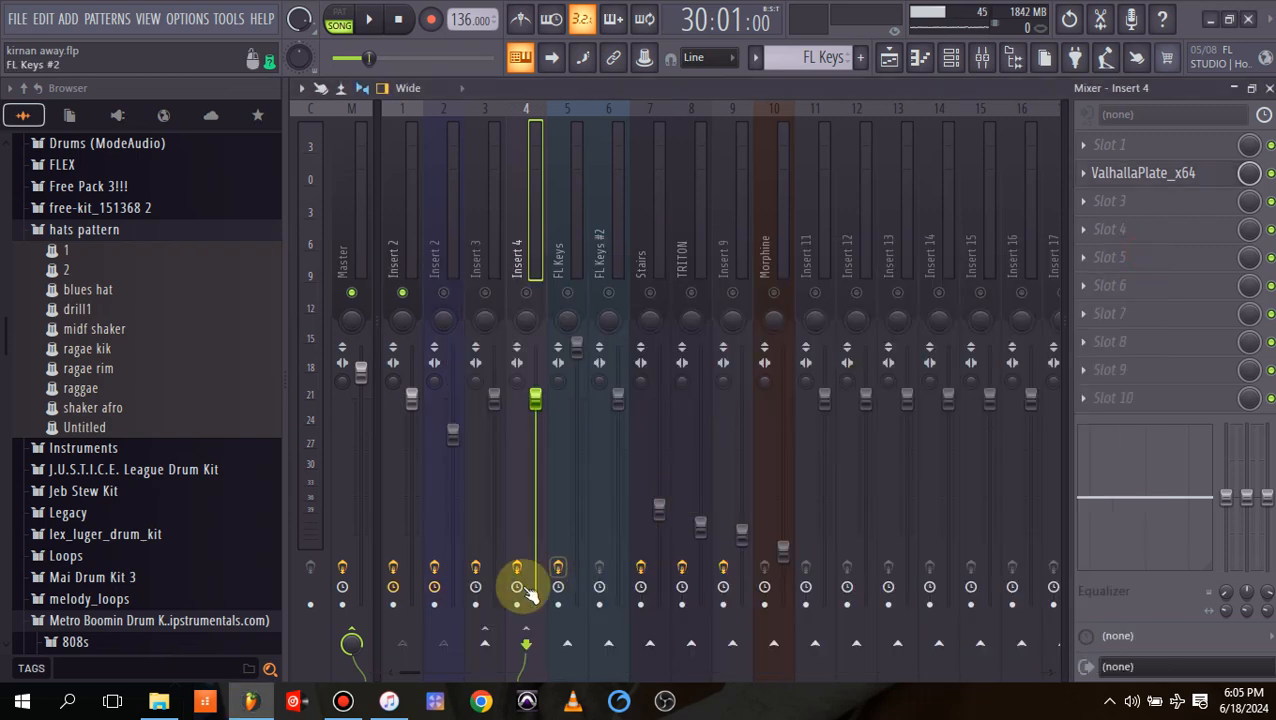
Play the song with the vocal track soloed, unmute the Insert 3 delay channel during playback, and stop playback
left_click(398, 258)
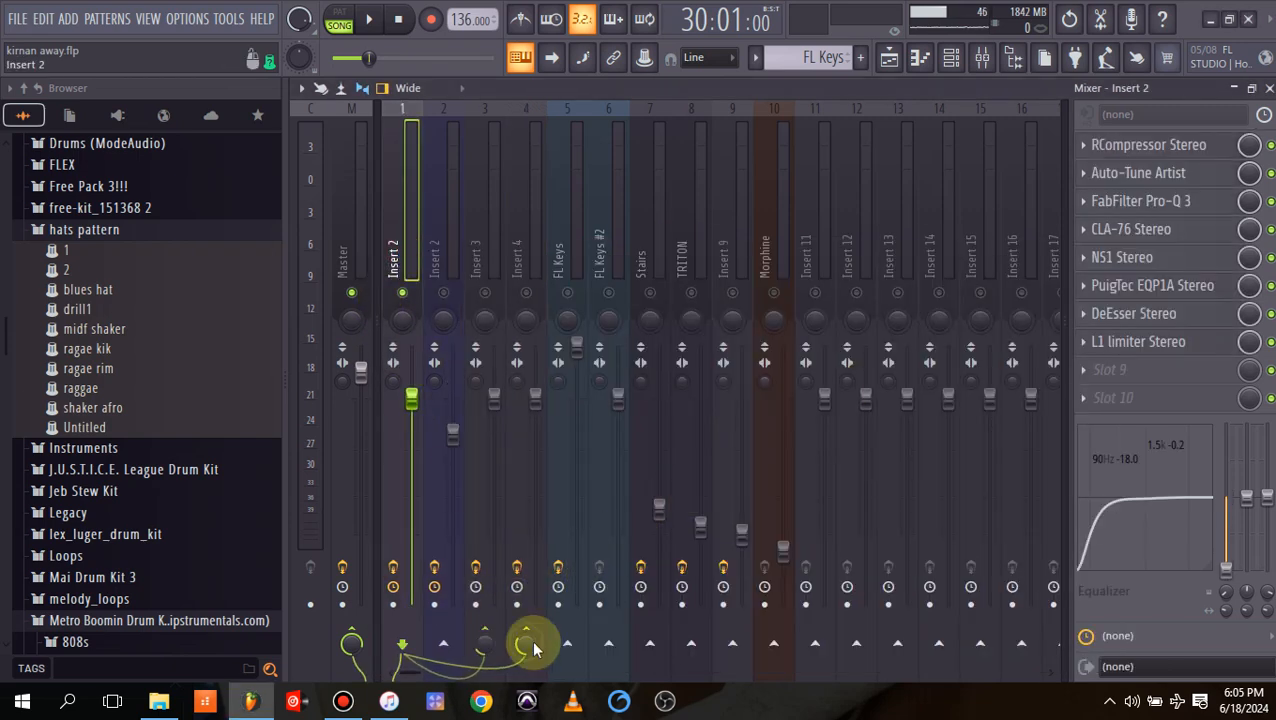
left_click(376, 24)
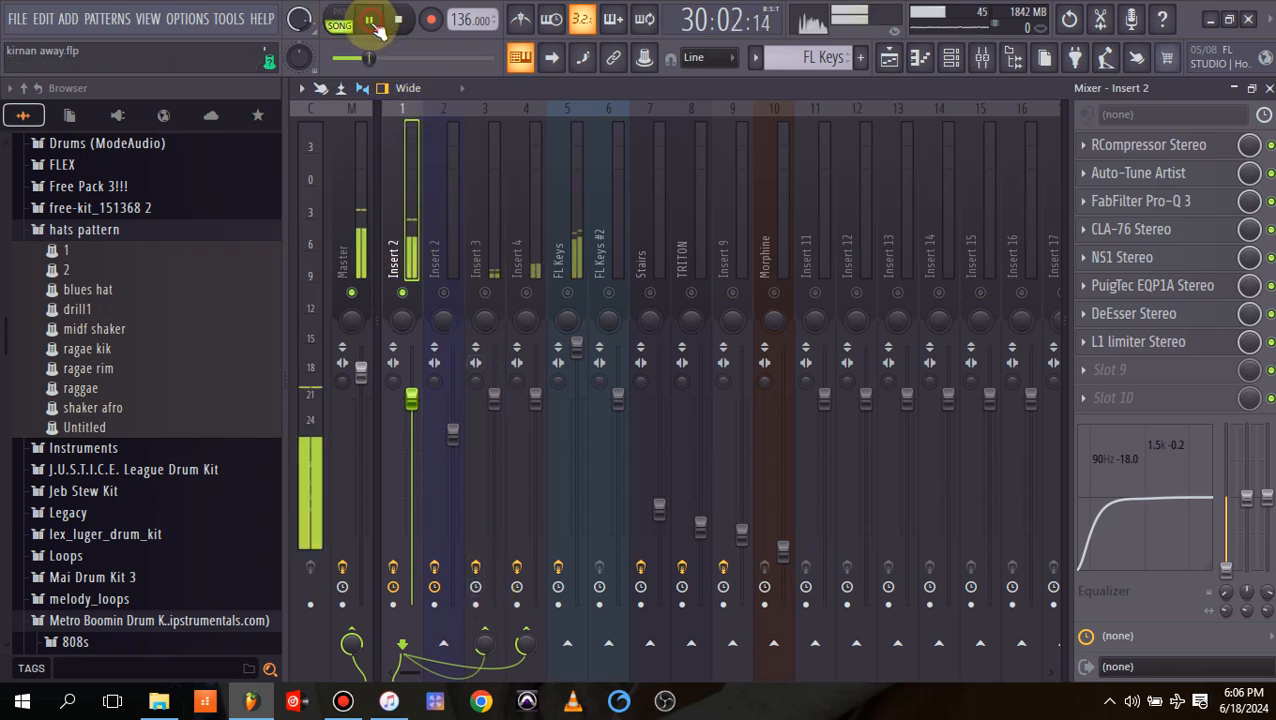
left_click(485, 293)
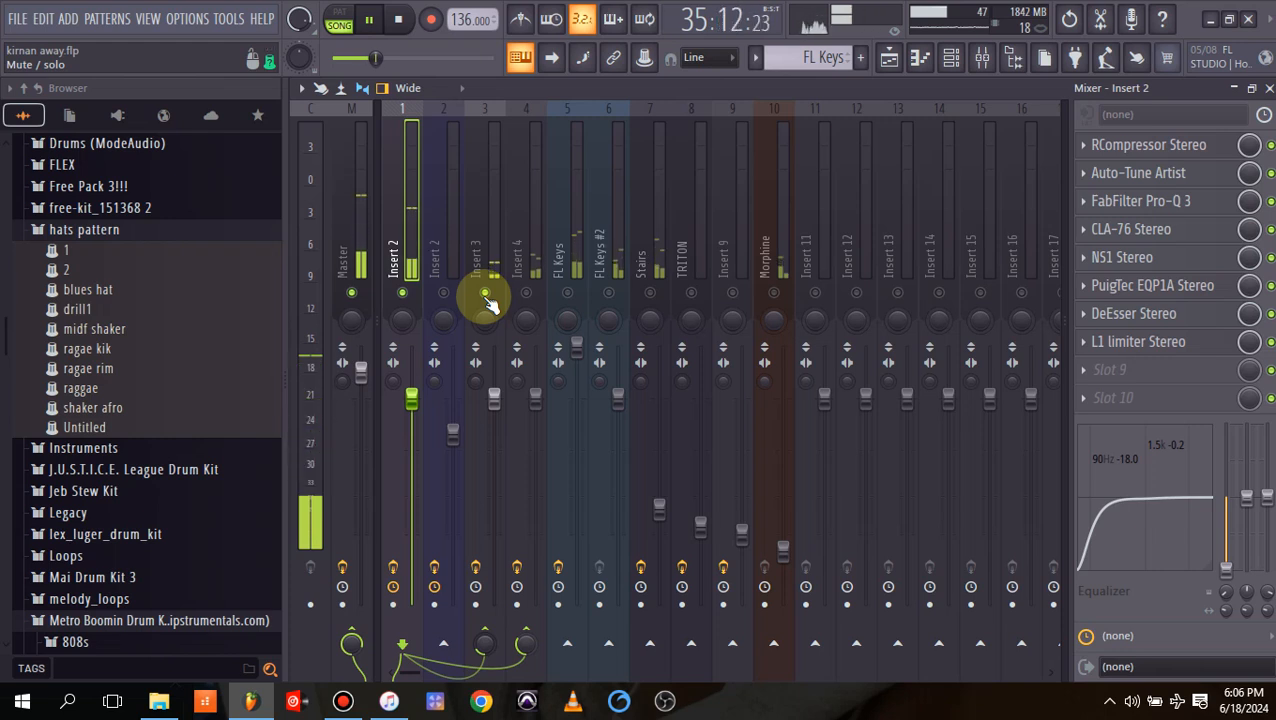
key("space")
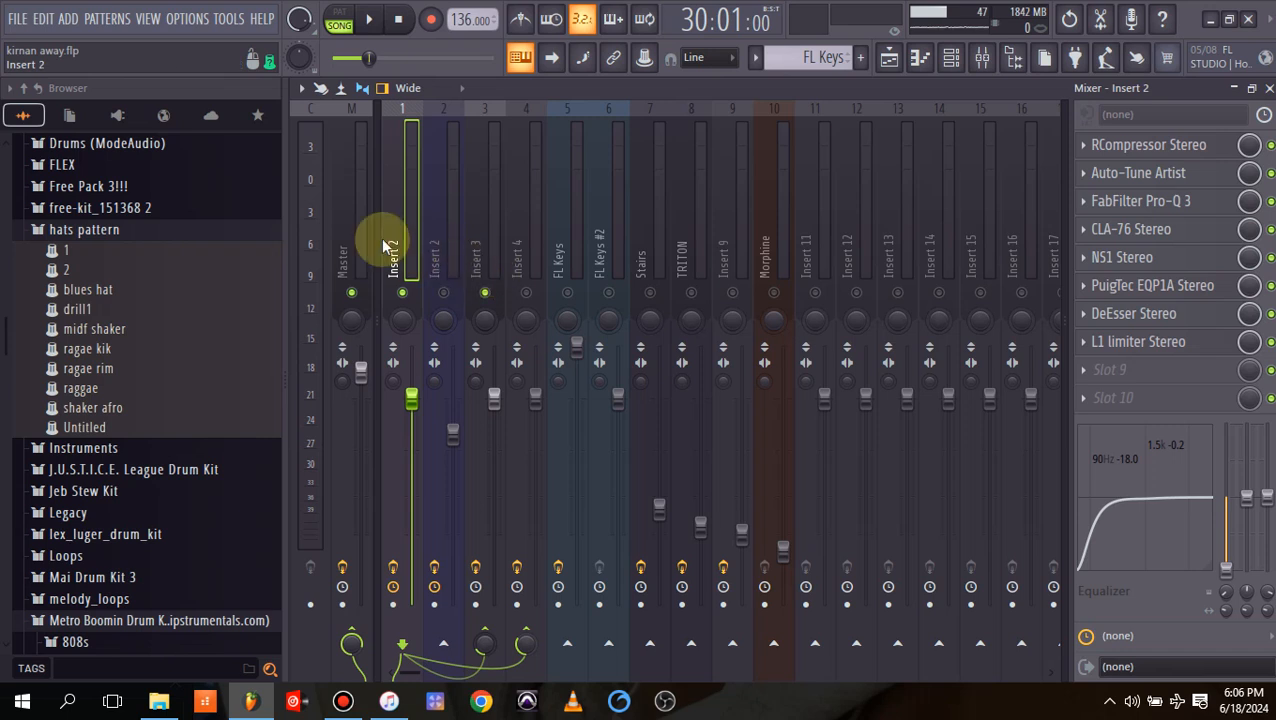
Resume playback with the Insert 4 reverb channel unmuted, and unmute all remaining mixer tracks
left_click(531, 268)
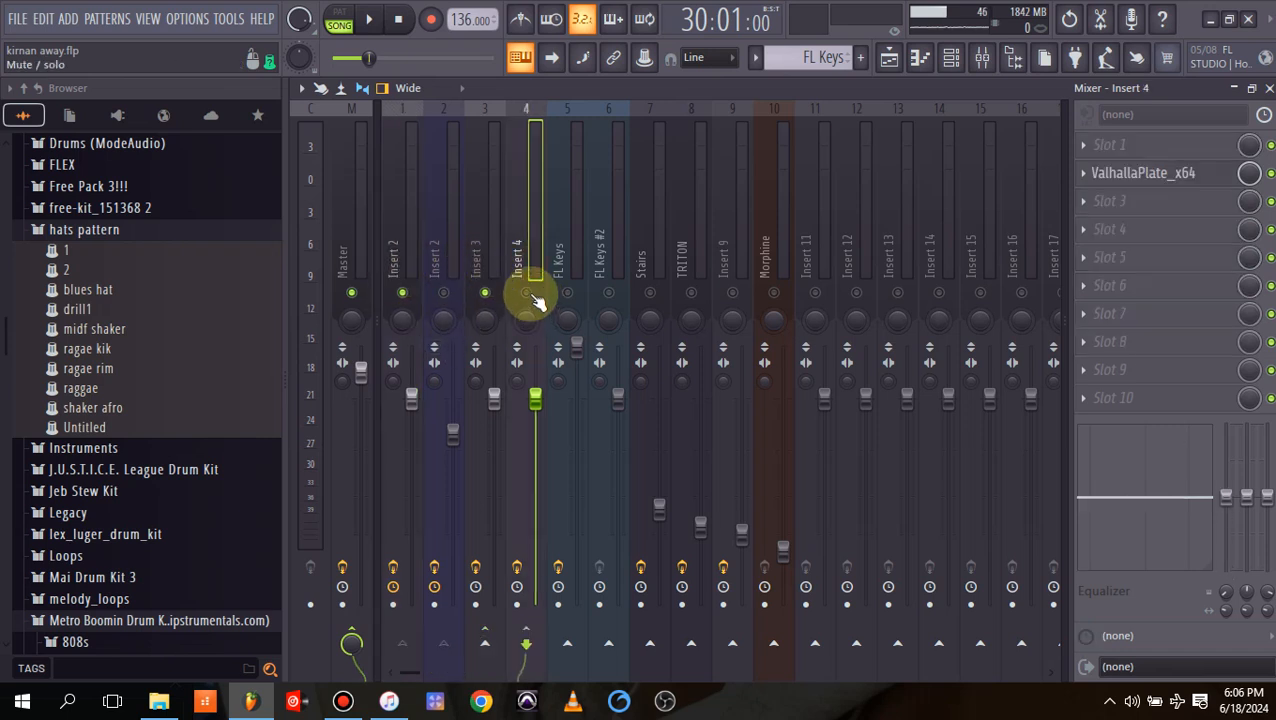
key("space")
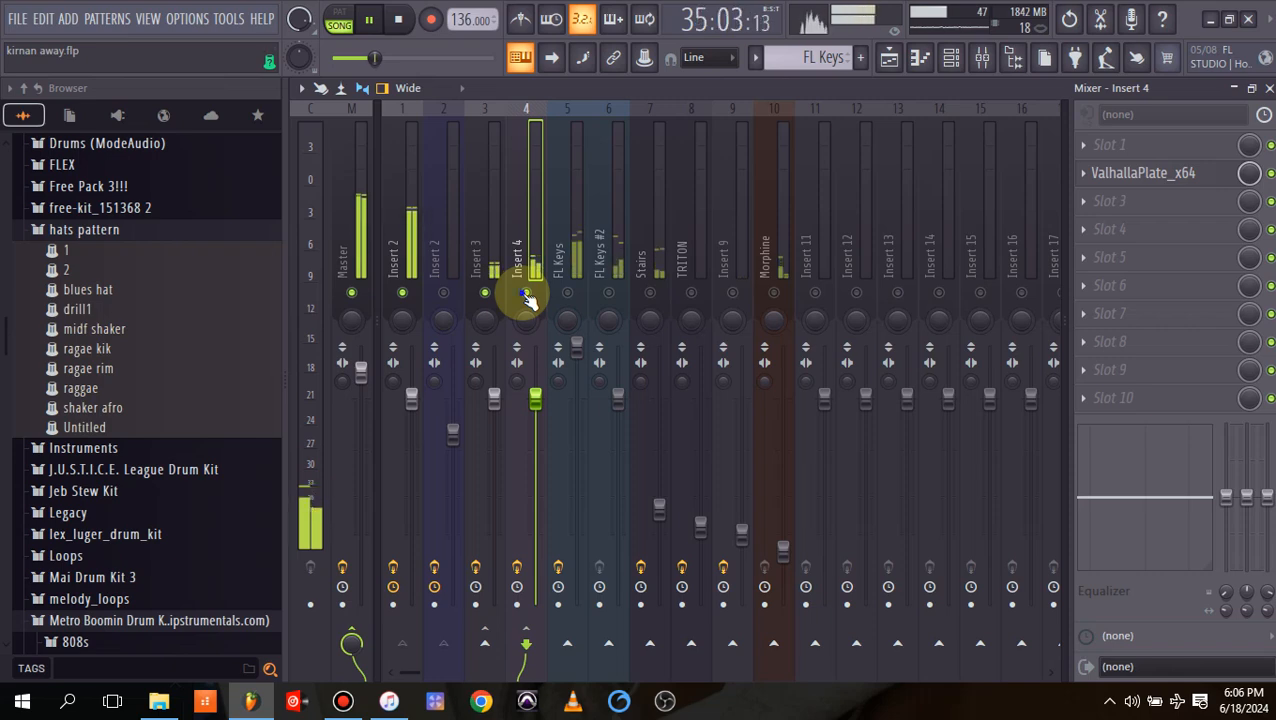
right_click(527, 293)
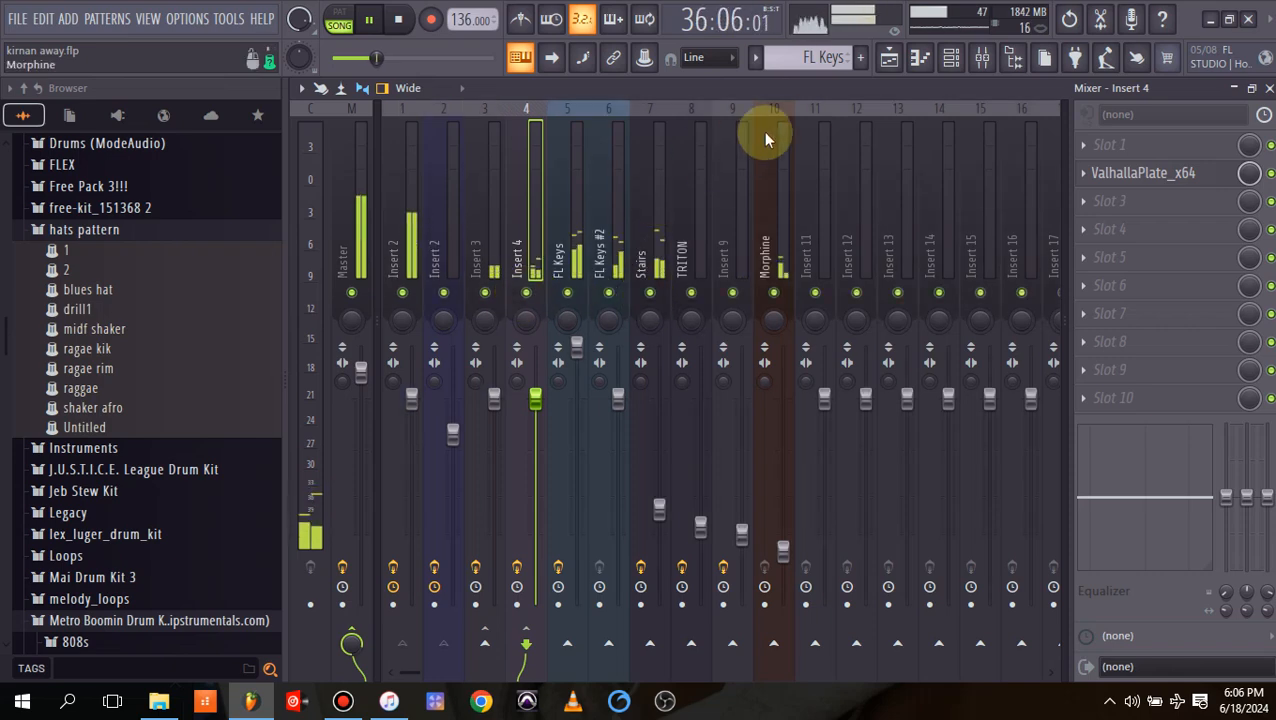
Show the playlist during playback and look over the instrument and vocal tracks of the arrangement
left_click(890, 60)
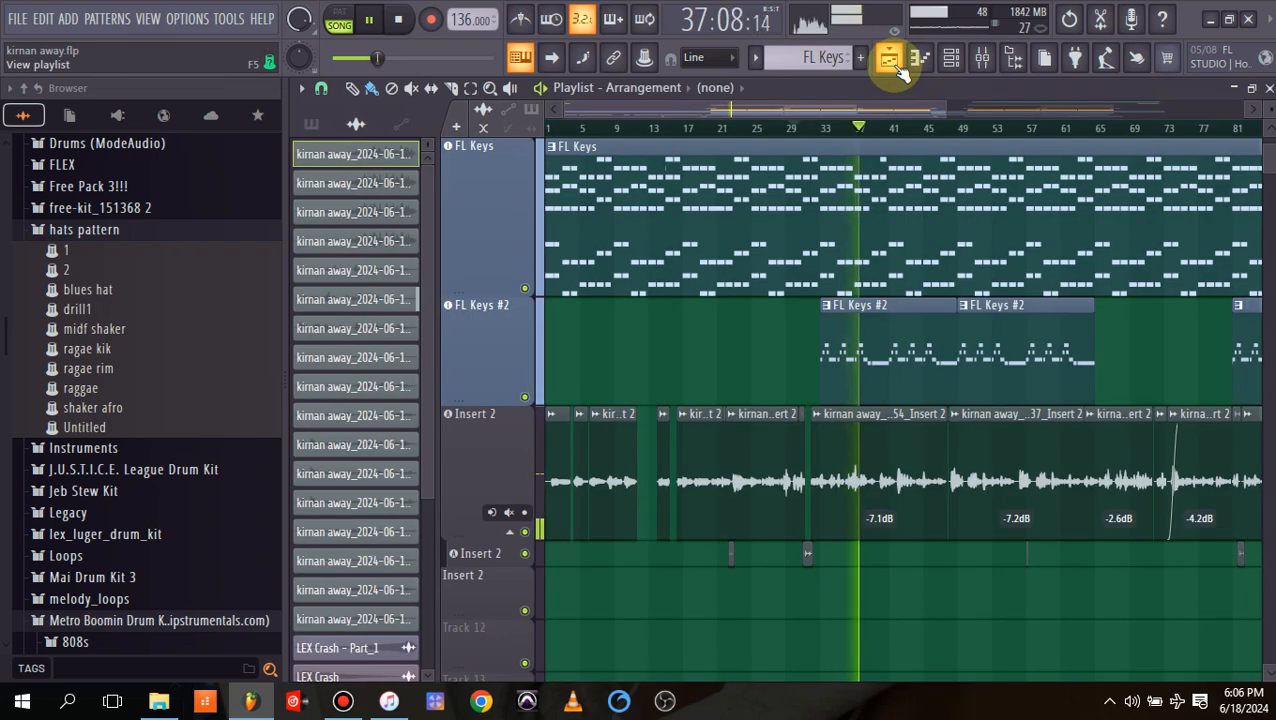
scroll(958, 289, "up", 3)
scroll(958, 289, "up", 7)
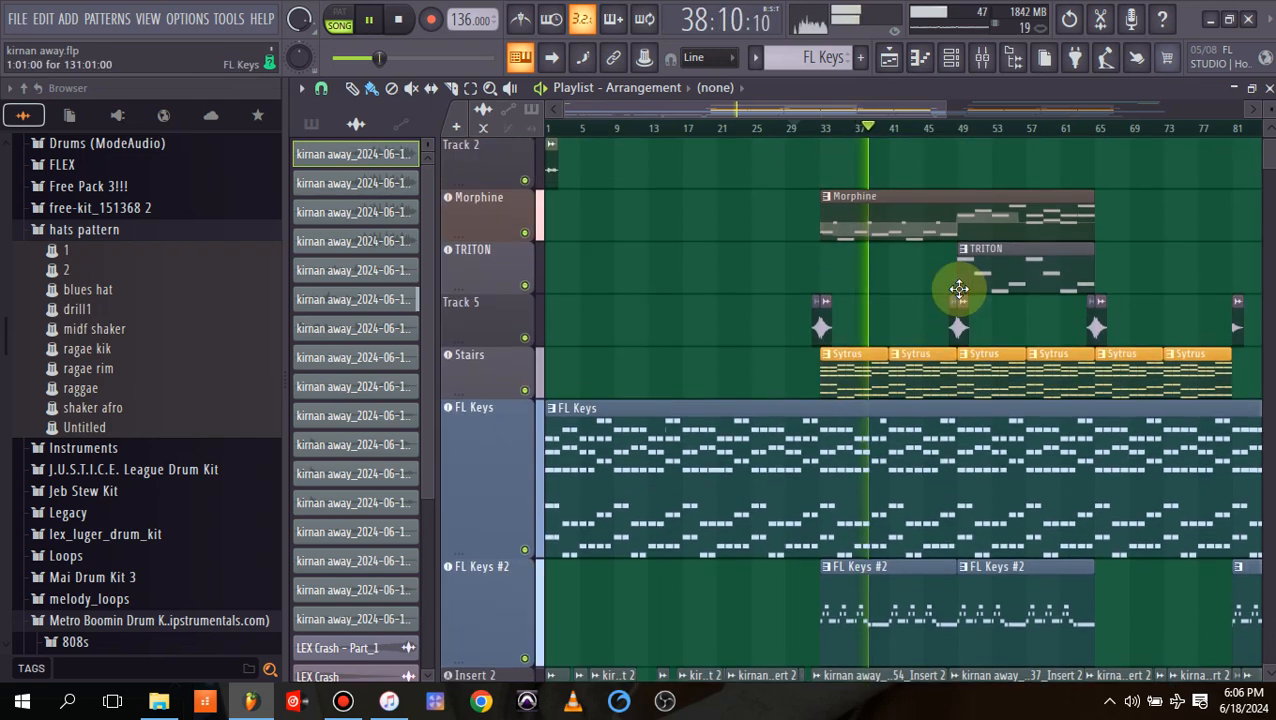
scroll(955, 286, "down", 7)
scroll(955, 286, "down", 6)
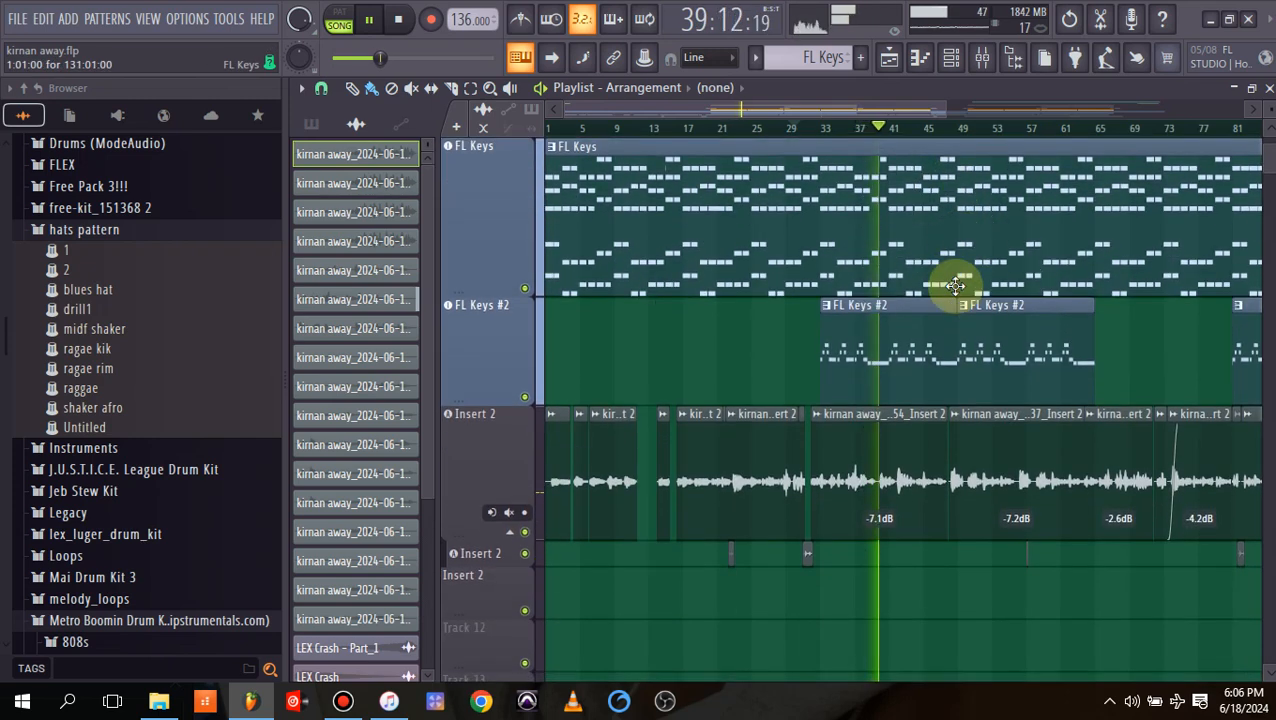
scroll(956, 287, "up", 4)
scroll(956, 287, "up", 1)
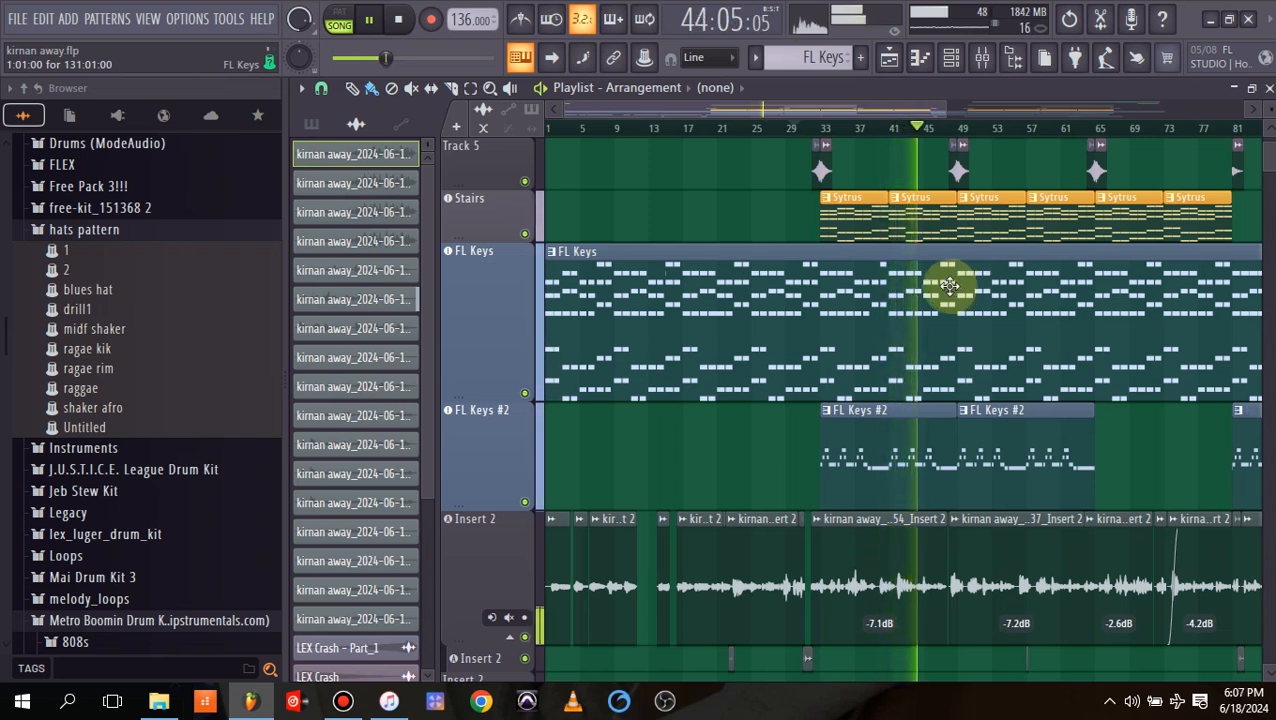
scroll(958, 192, "up", 2)
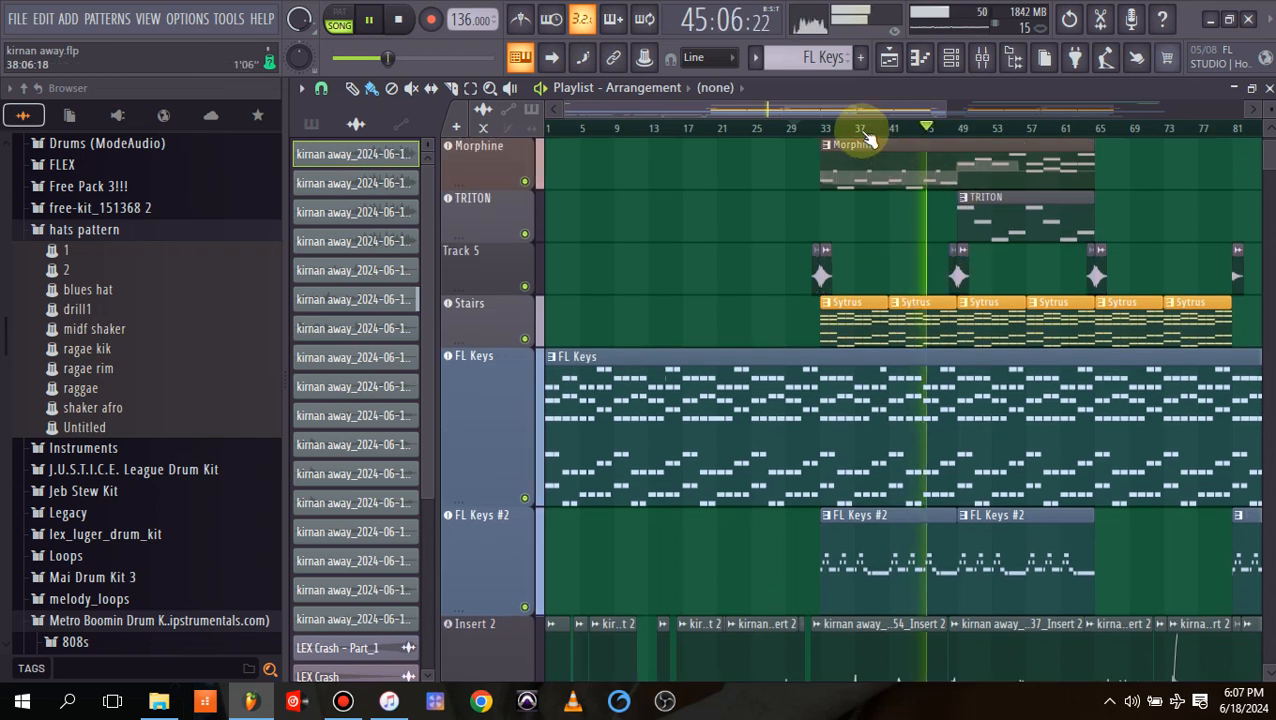